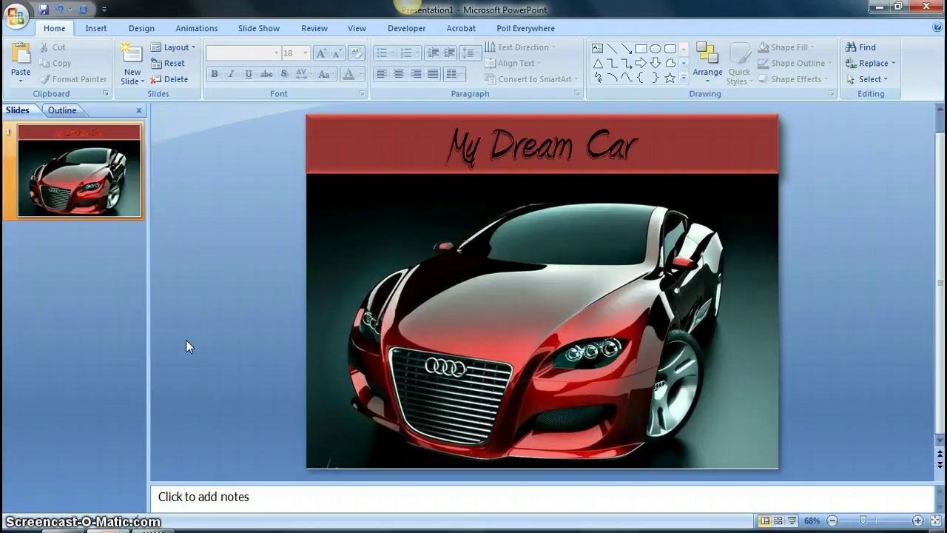
# Step: Start a Save As of the presentation as JPEG named My Dream Car.jpg on the Desktop
pyautogui.click(97, 339)
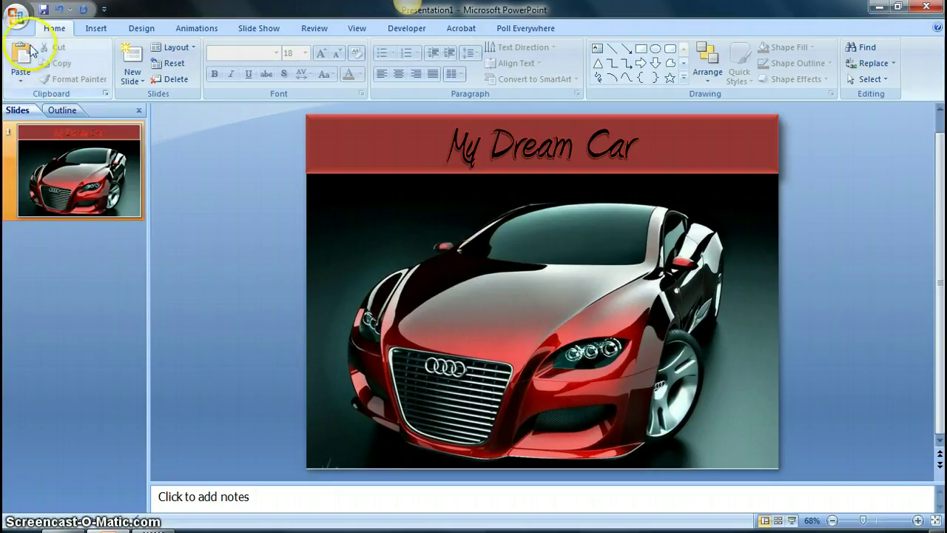
pyautogui.click(21, 22)
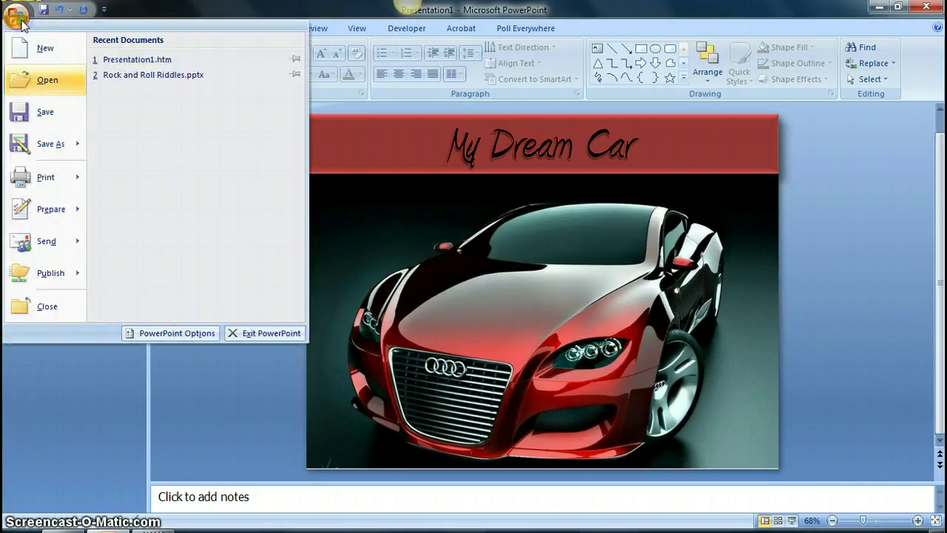
pyautogui.click(45, 146)
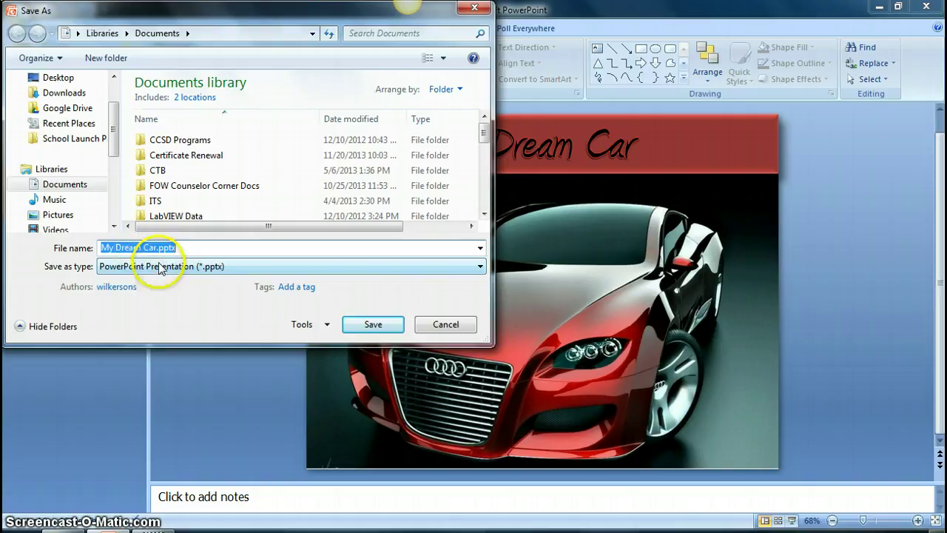
pyautogui.click(230, 268)
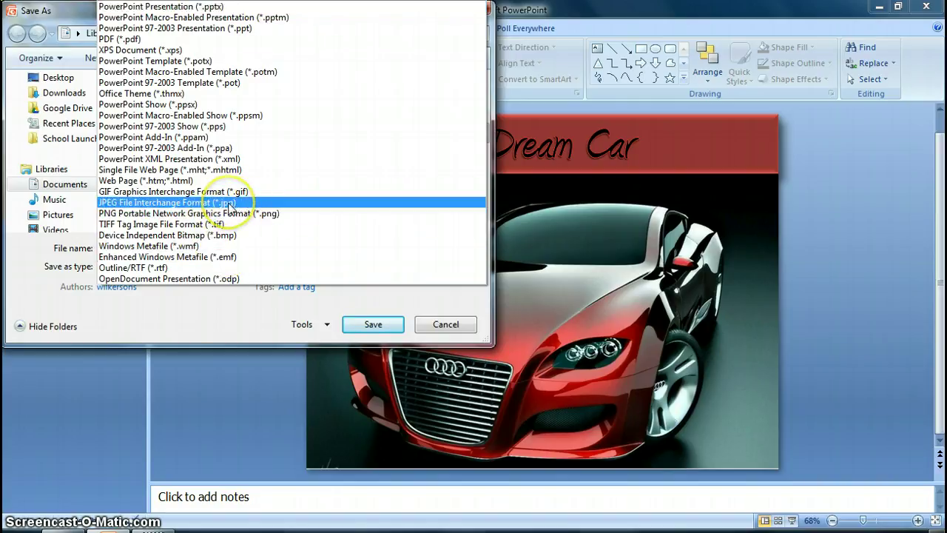
pyautogui.click(229, 205)
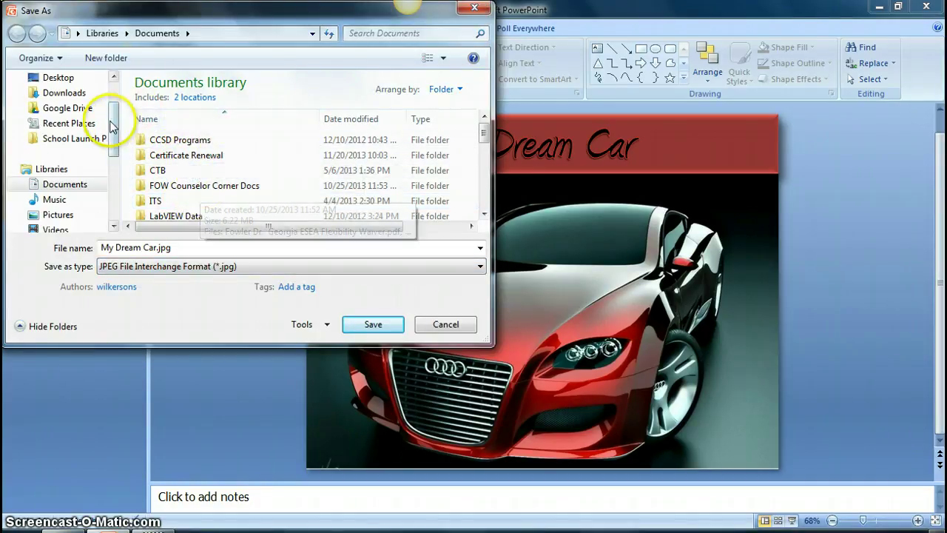
pyautogui.click(64, 80)
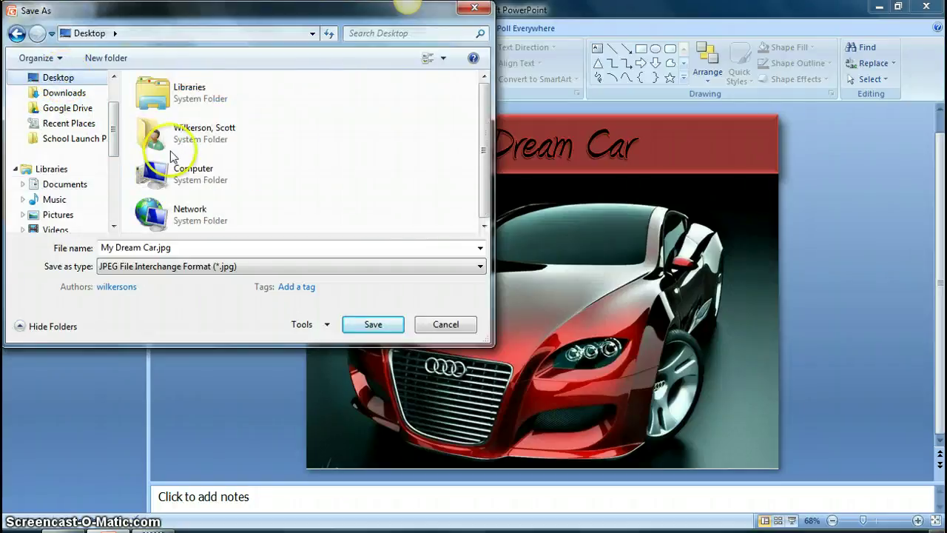
# Step: Save, export every slide as a JPEG, and dismiss the confirmation message
pyautogui.click(367, 324)
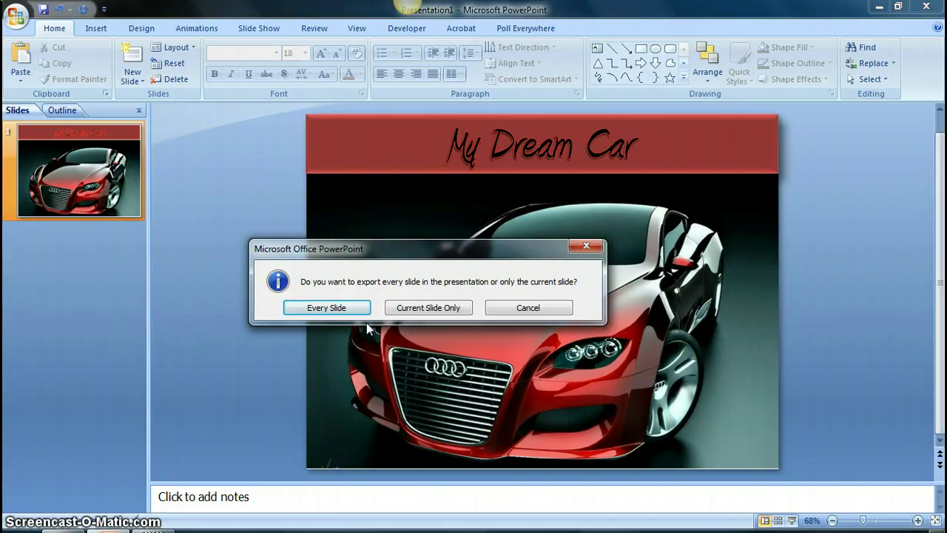
pyautogui.click(327, 308)
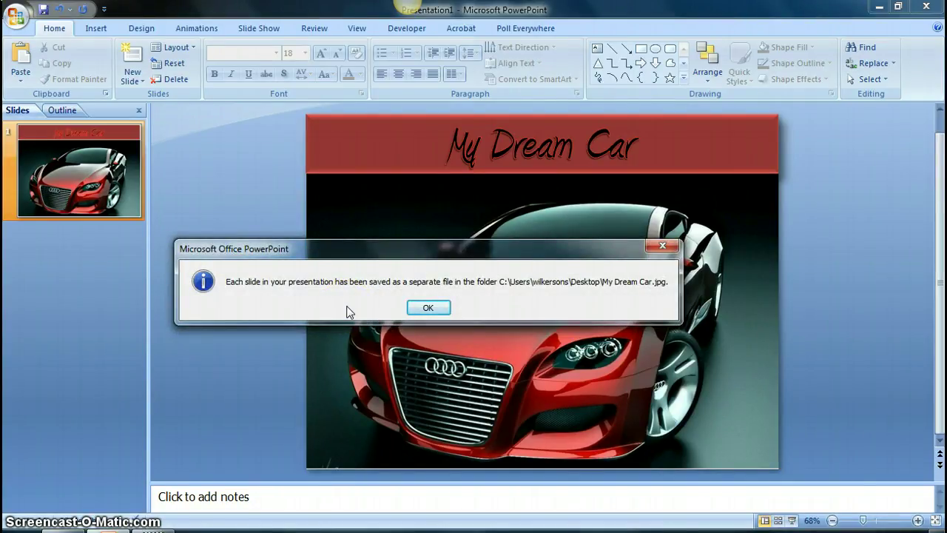
pyautogui.click(427, 308)
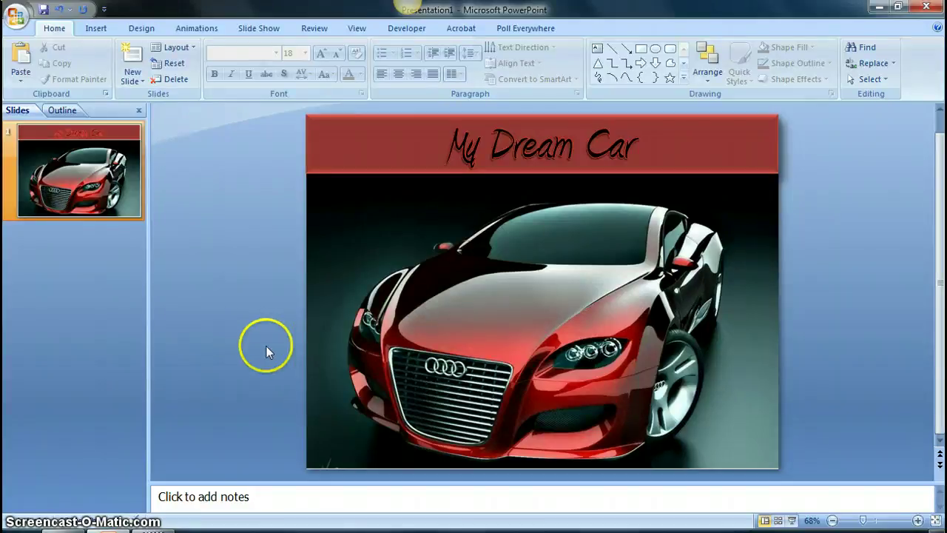
# Step: Open the Start menu's All Programs list to find Photo Story 3 for Windows
pyautogui.click(15, 525)
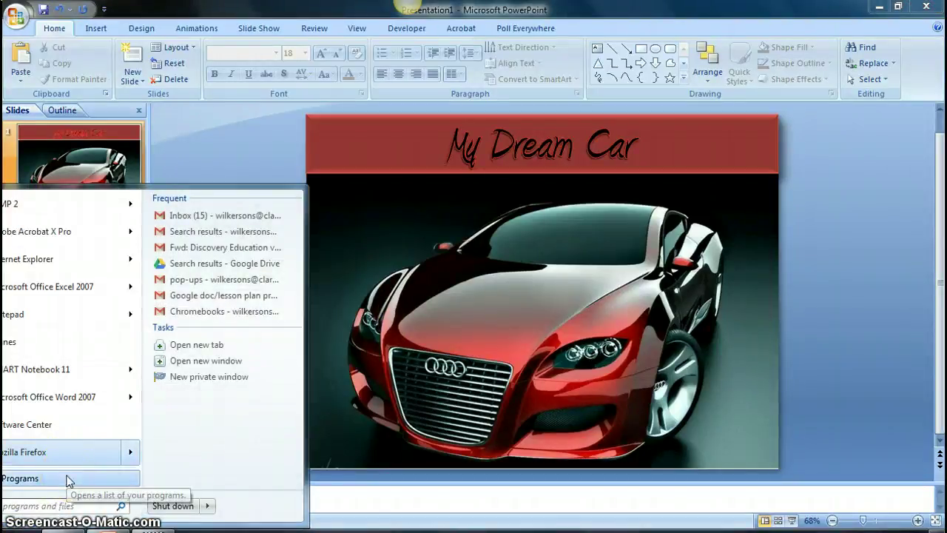
pyautogui.click(67, 478)
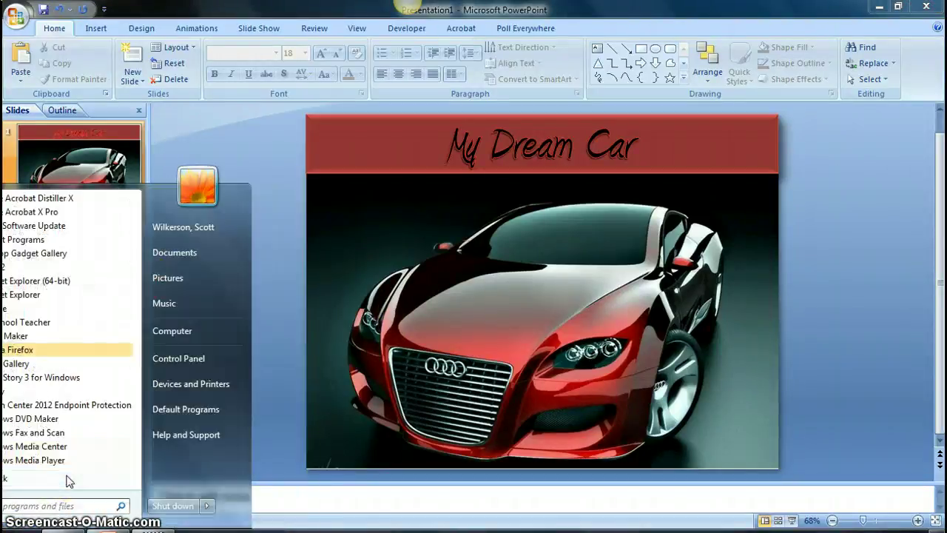
# Step: Launch Photo Story 3 and begin a new story
pyautogui.click(85, 374)
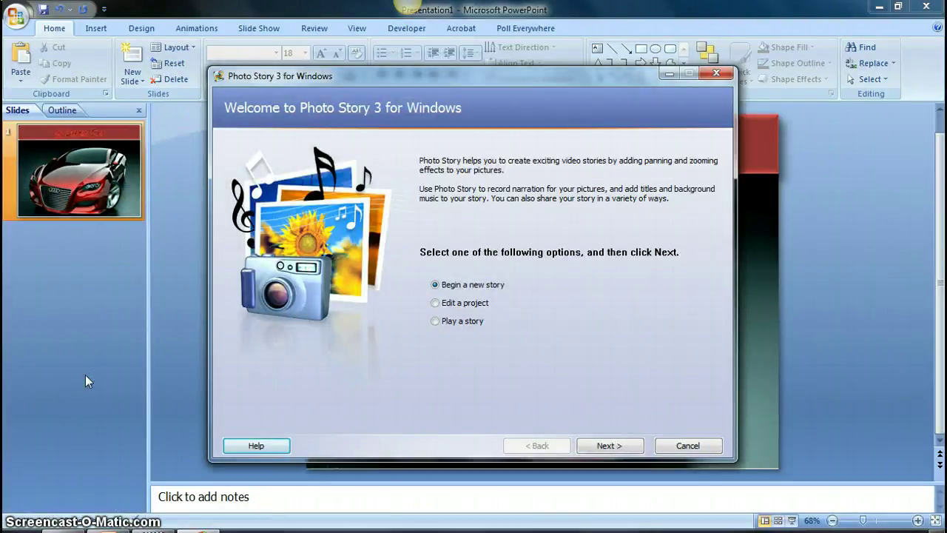
pyautogui.click(466, 287)
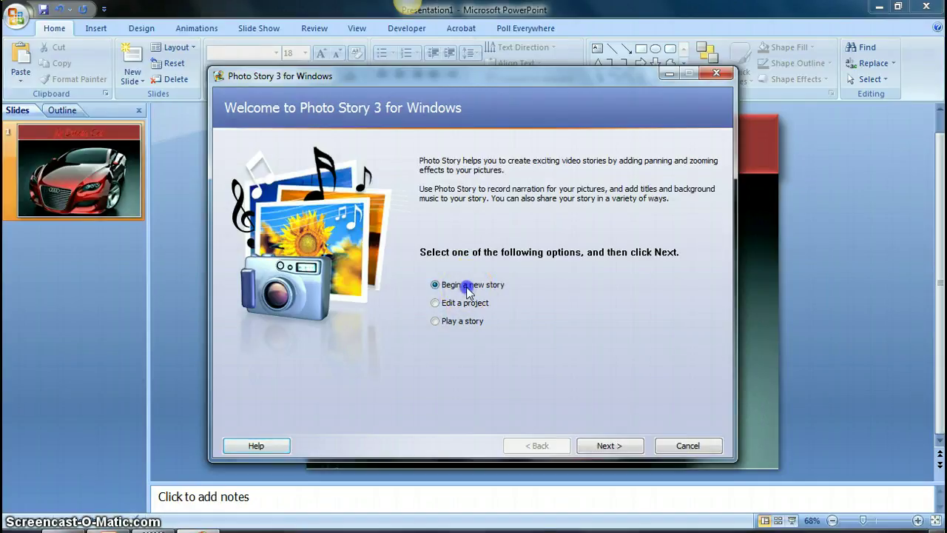
pyautogui.click(603, 446)
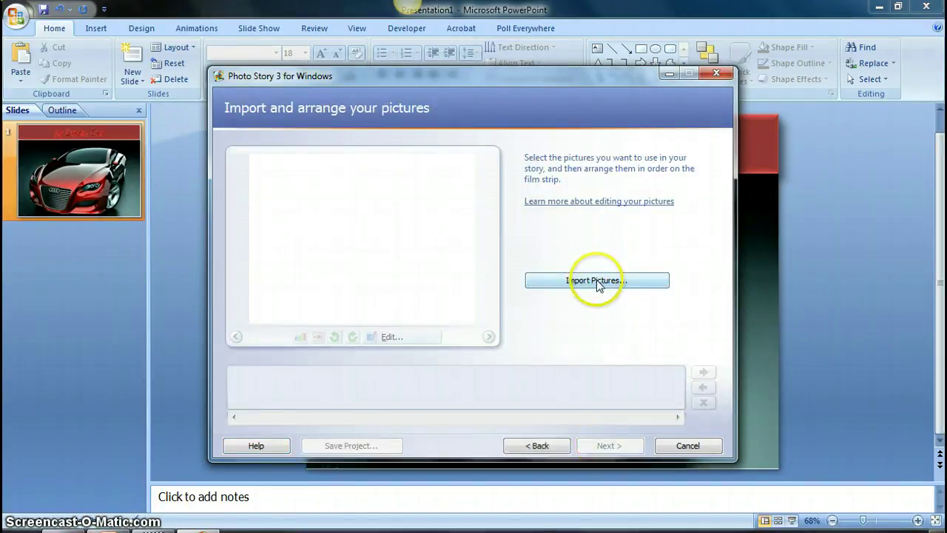
# Step: Import Slide1.JPG from the My Dream Car folder on the Desktop
pyautogui.click(597, 280)
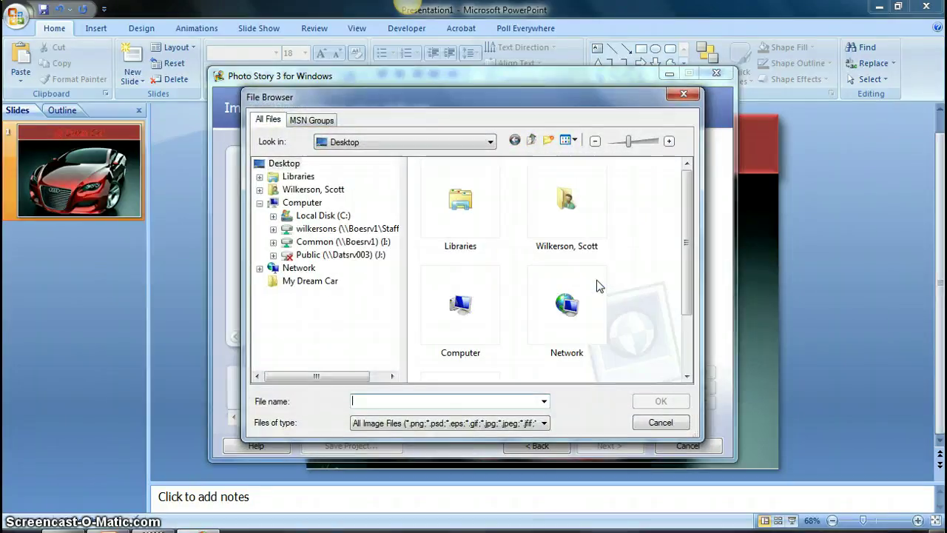
pyautogui.click(490, 142)
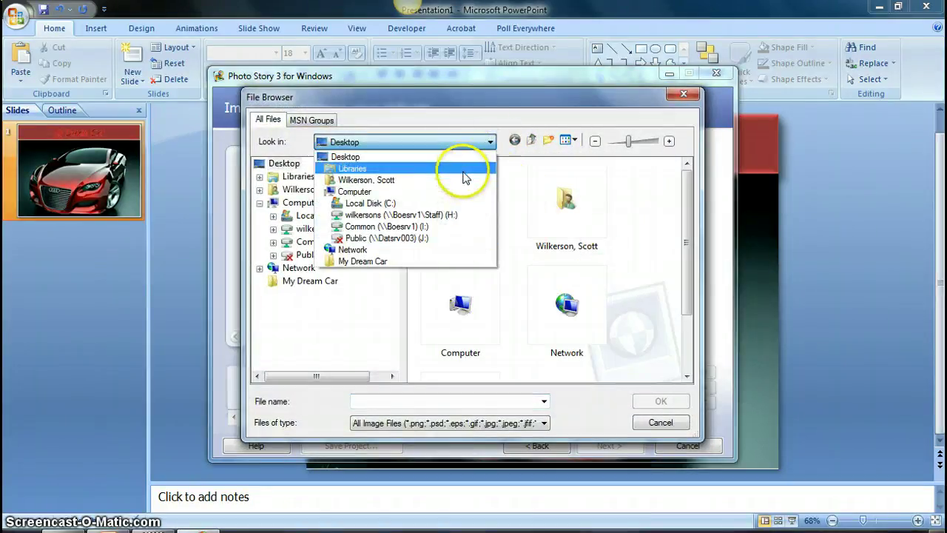
pyautogui.click(461, 156)
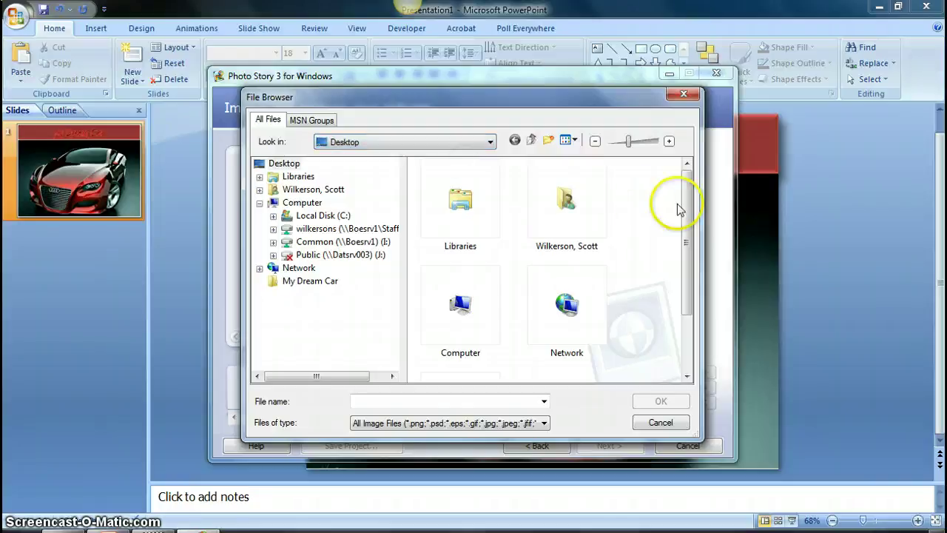
pyautogui.moveTo(686, 211); pyautogui.dragTo(680, 271)
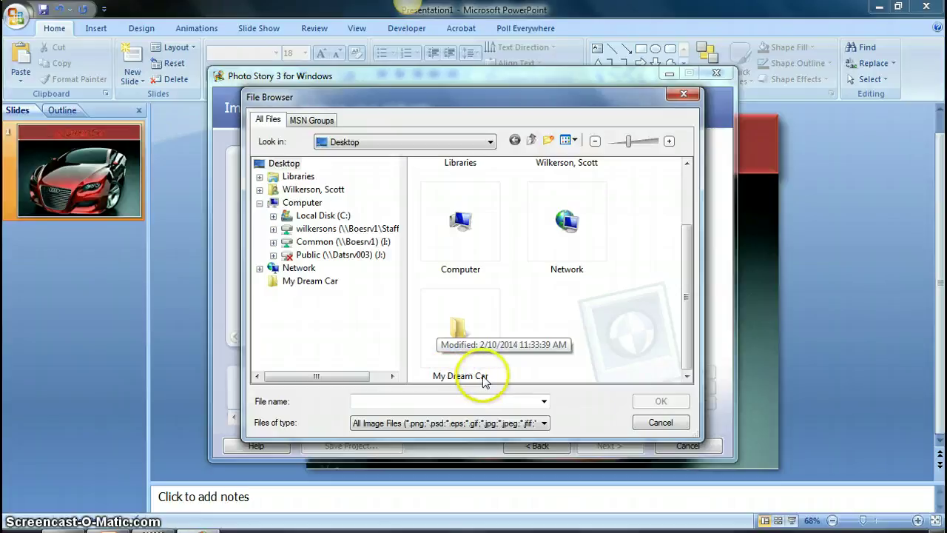
pyautogui.doubleClick(462, 318)
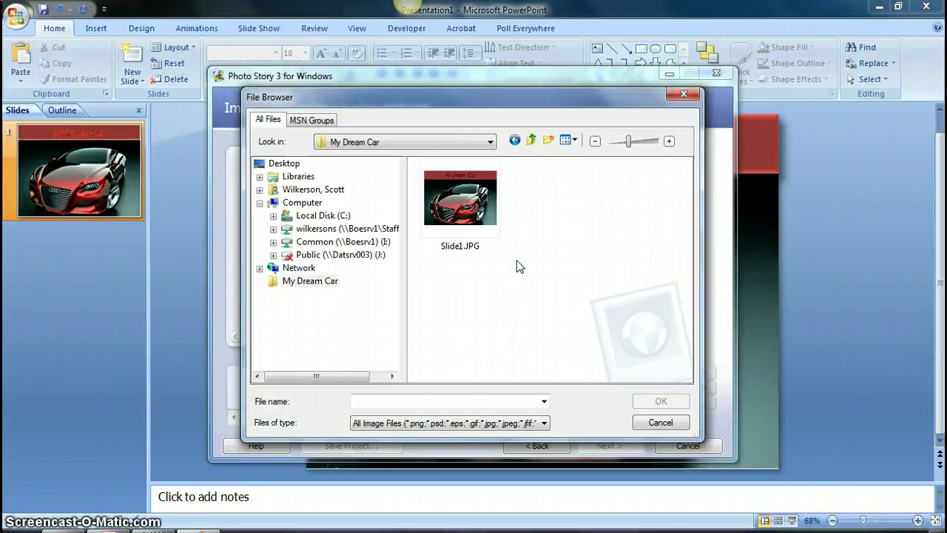
pyautogui.click(477, 223)
pyautogui.click(478, 224)
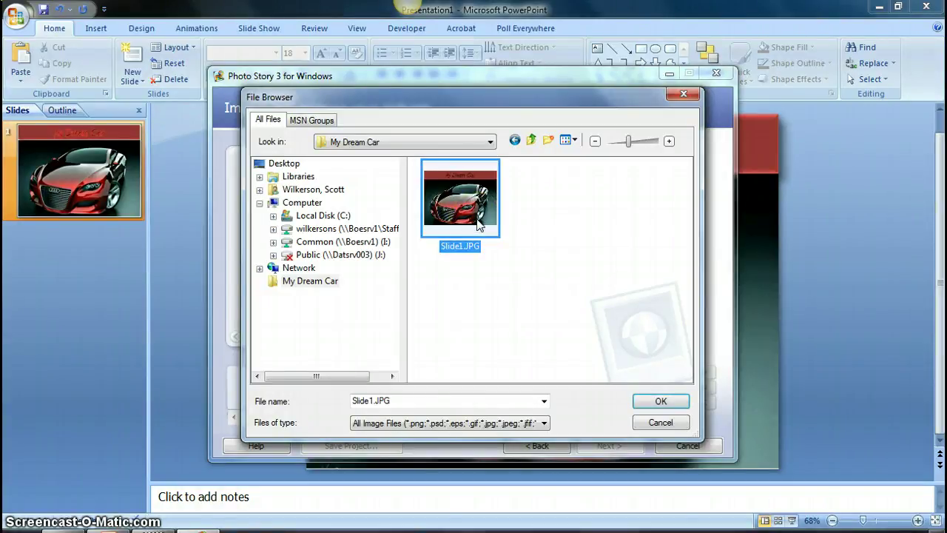
pyautogui.click(661, 402)
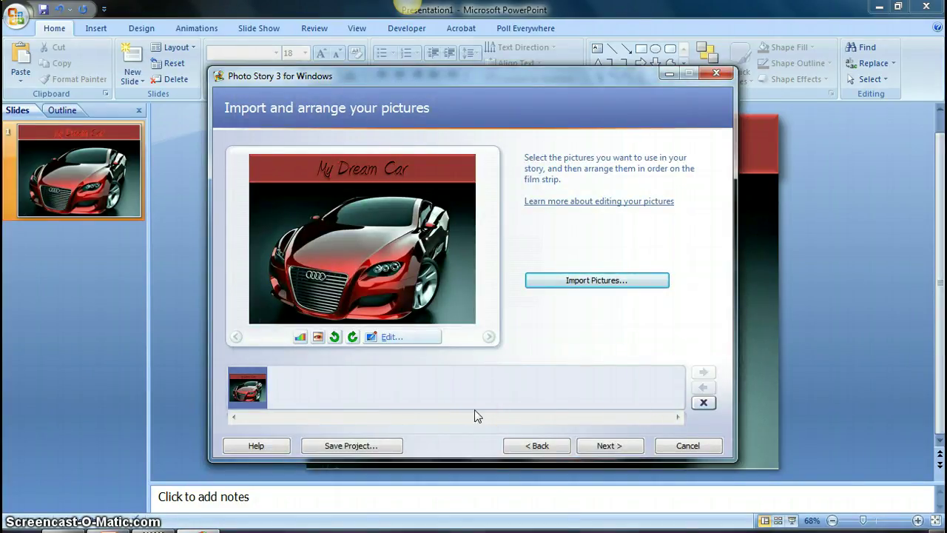
# Step: Rotate the car picture left and back upright, then continue to the next page
pyautogui.click(434, 403)
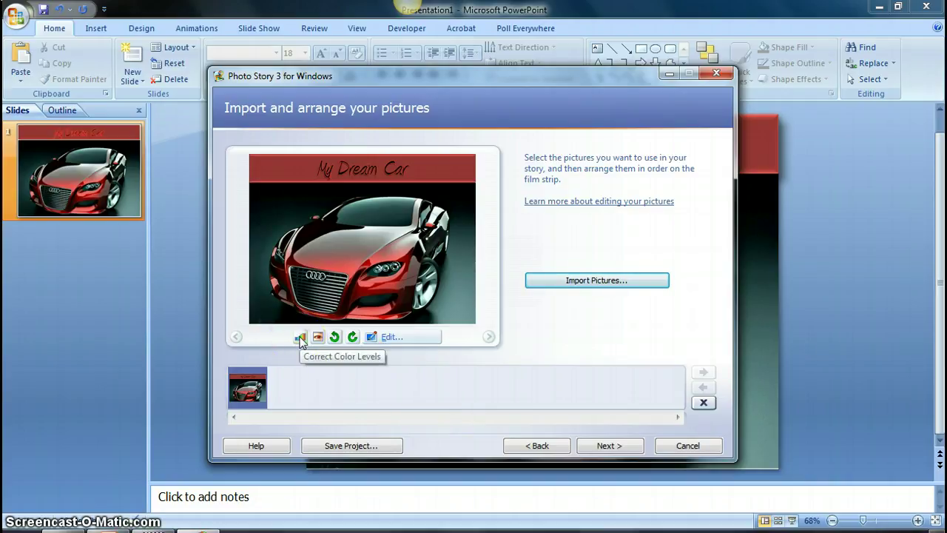
pyautogui.click(335, 336)
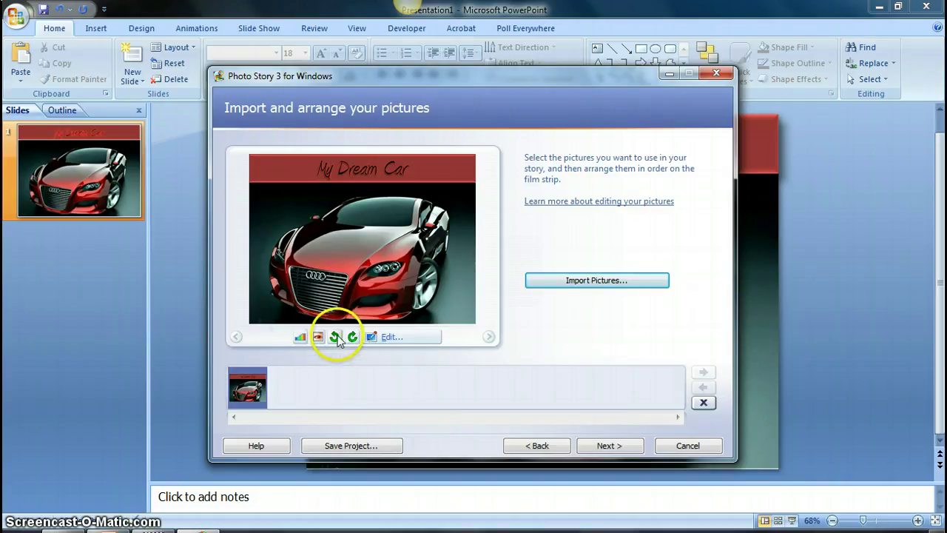
pyautogui.click(352, 336)
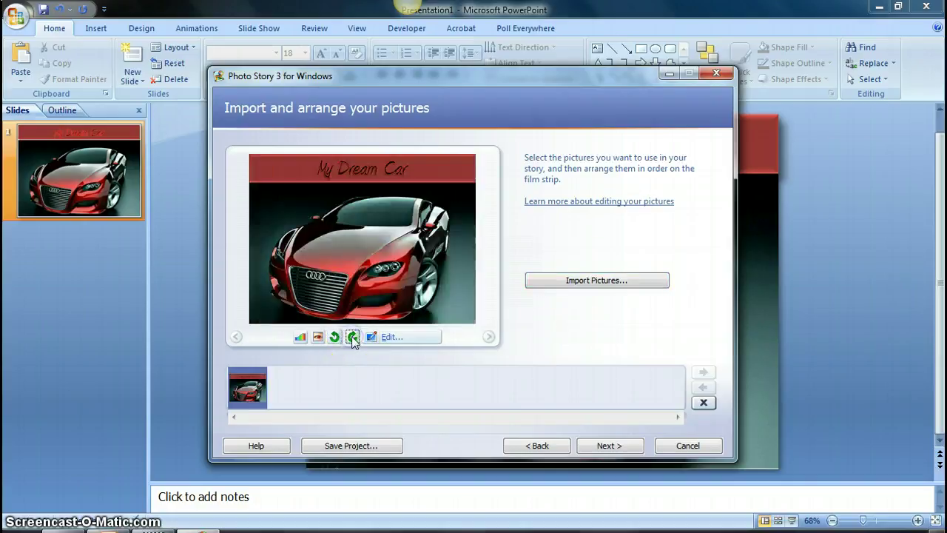
pyautogui.click(604, 445)
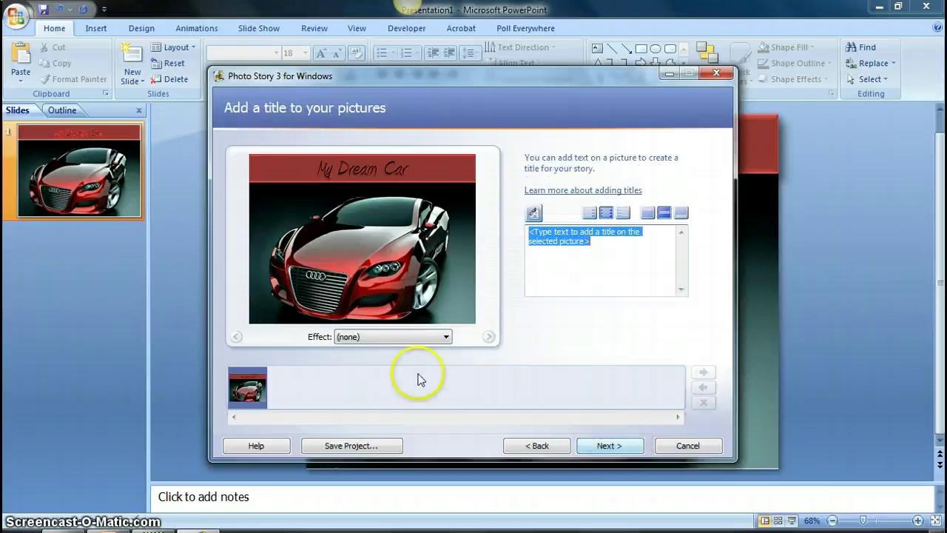
pyautogui.click(409, 338)
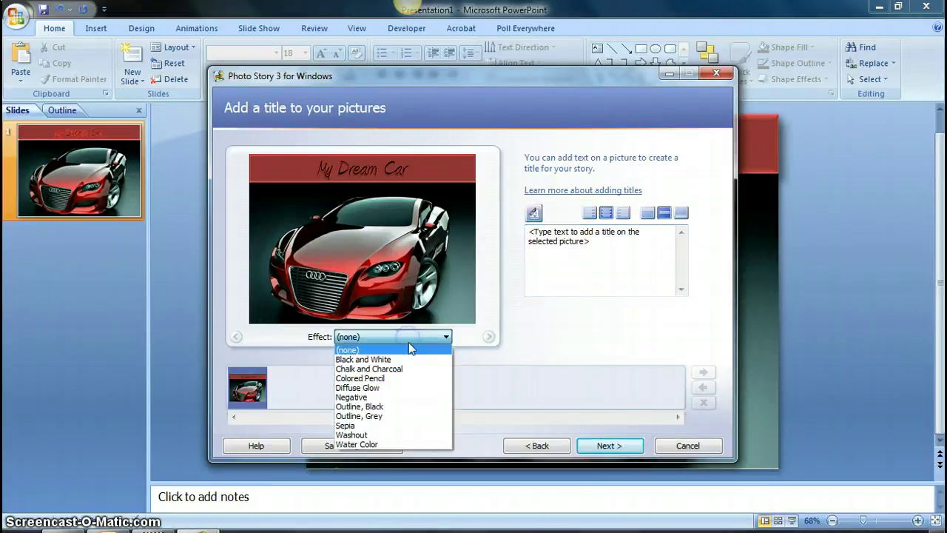
pyautogui.click(409, 360)
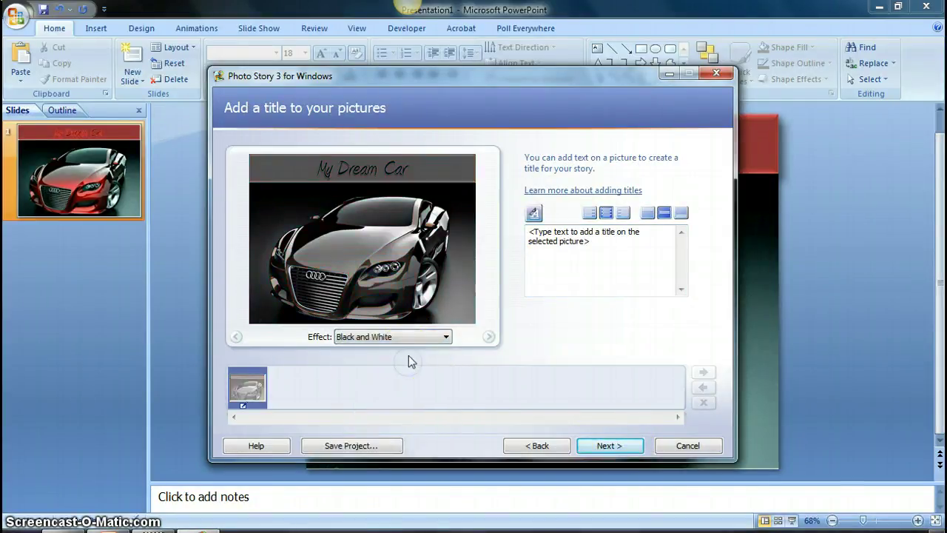
pyautogui.click(403, 341)
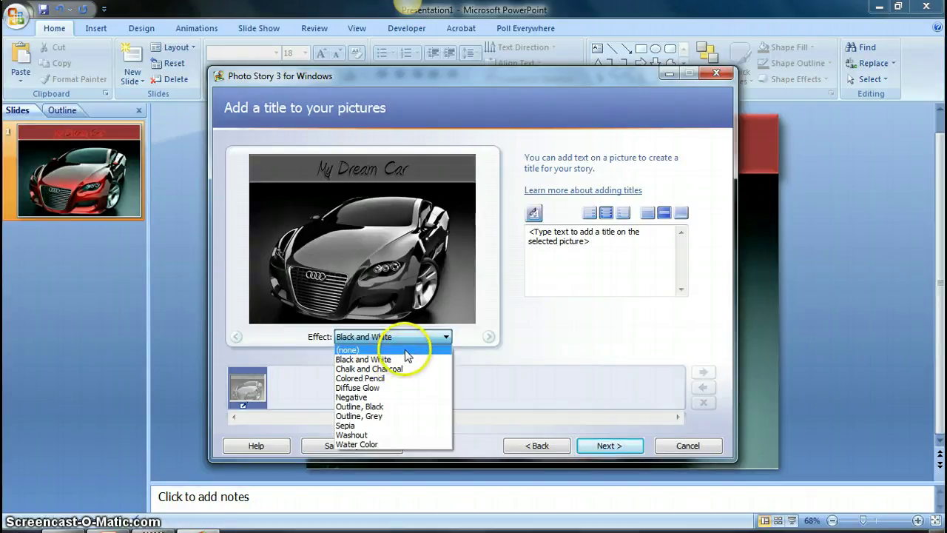
pyautogui.click(405, 349)
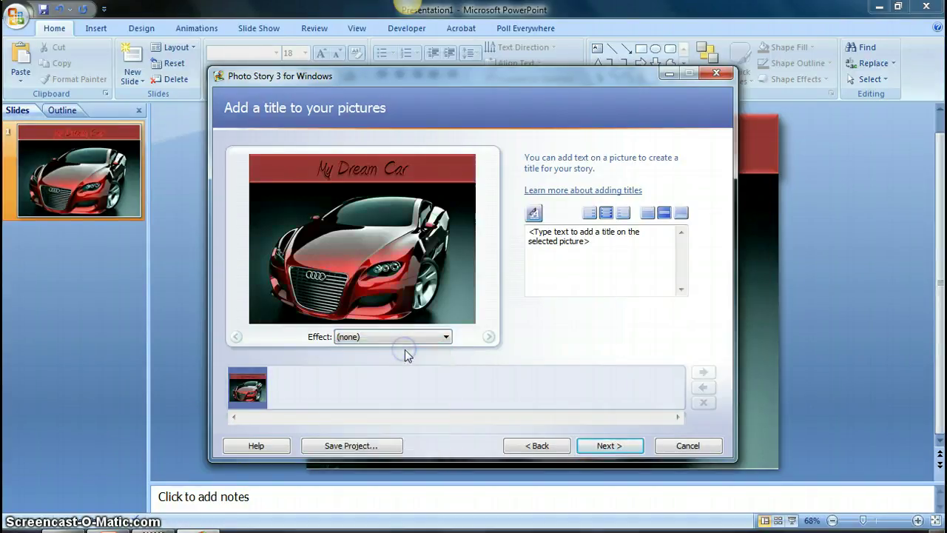
pyautogui.click(595, 247)
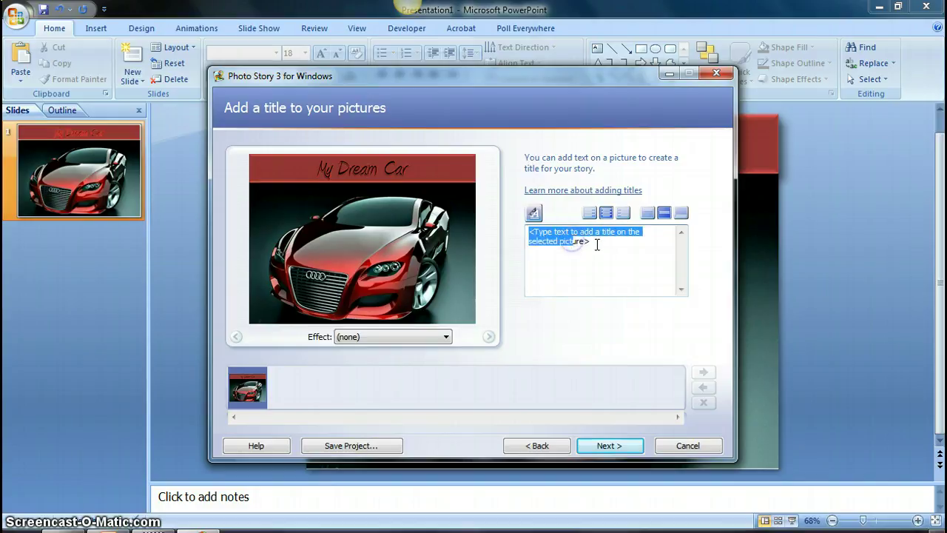
pyautogui.click(598, 244)
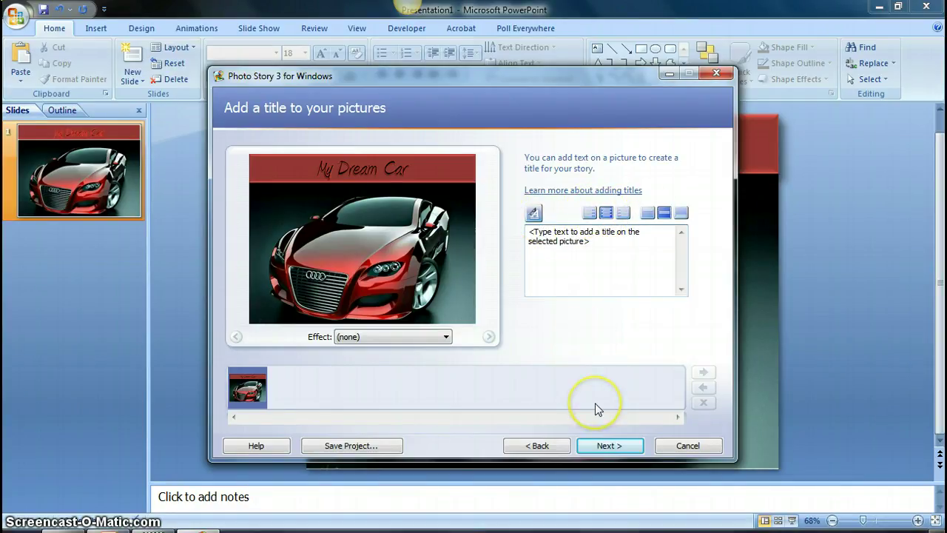
pyautogui.click(611, 448)
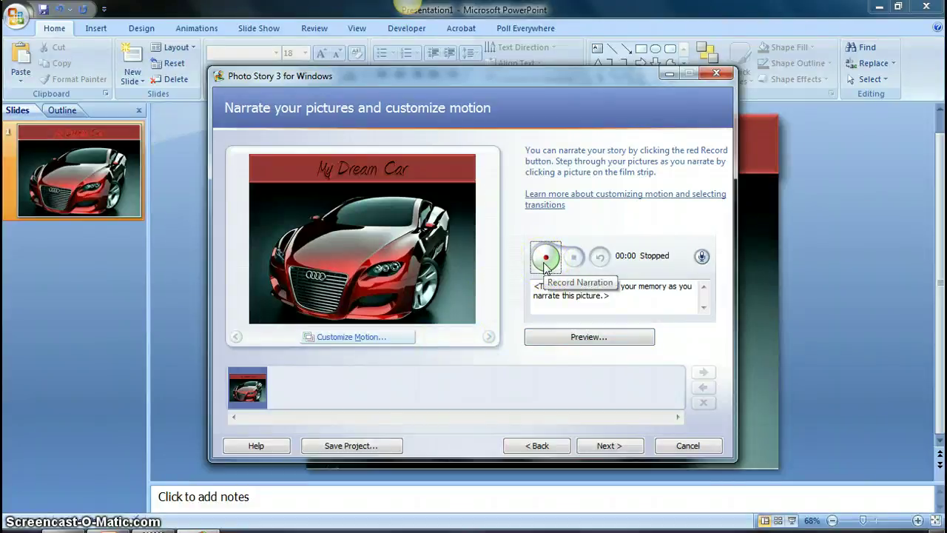
# Step: Record and stop a 5-second narration for the car picture
pyautogui.click(546, 259)
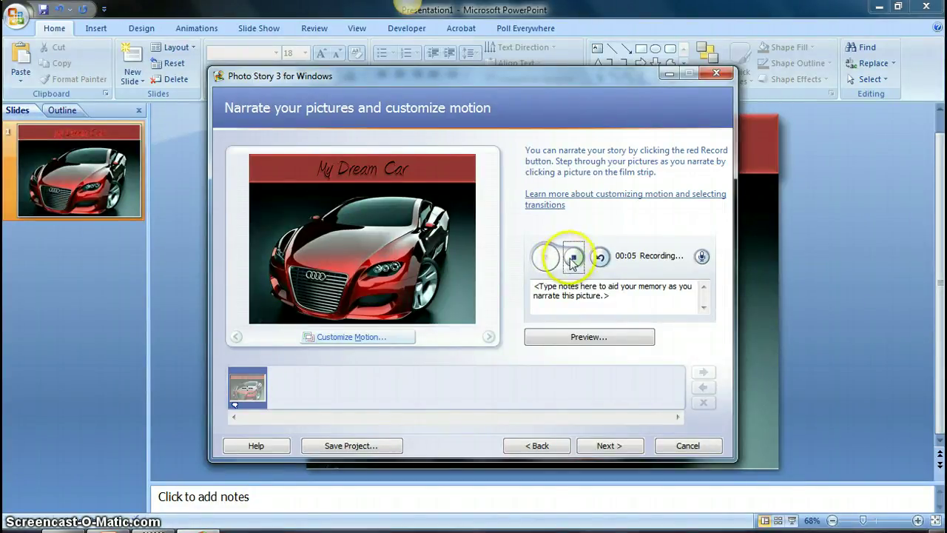
pyautogui.click(574, 258)
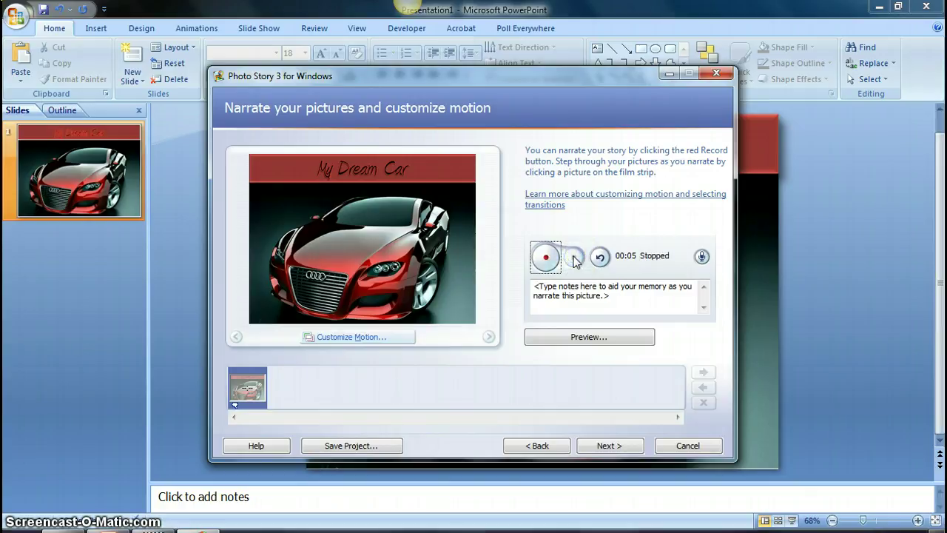
pyautogui.click(580, 263)
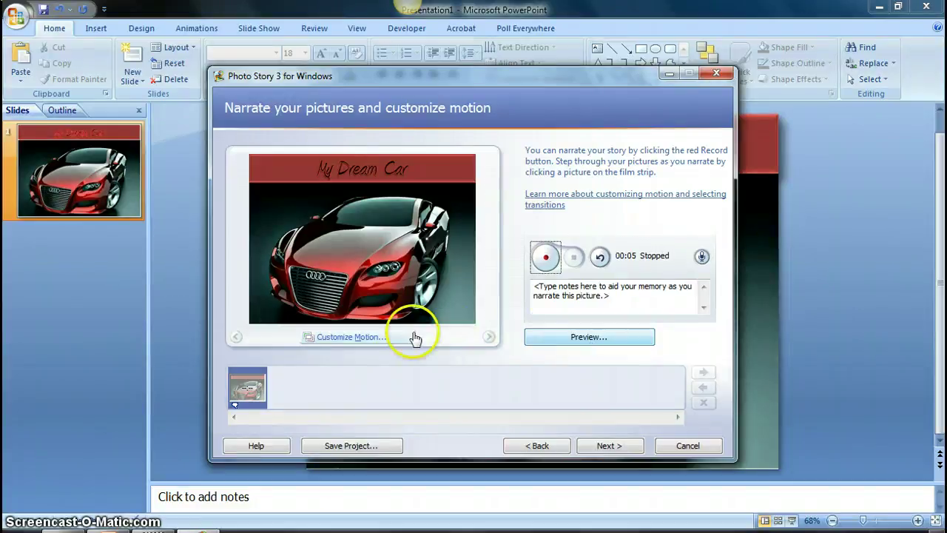
# Step: Set custom motion from a 550 x 413 start crop to the full 960 x 720 end
pyautogui.click(373, 339)
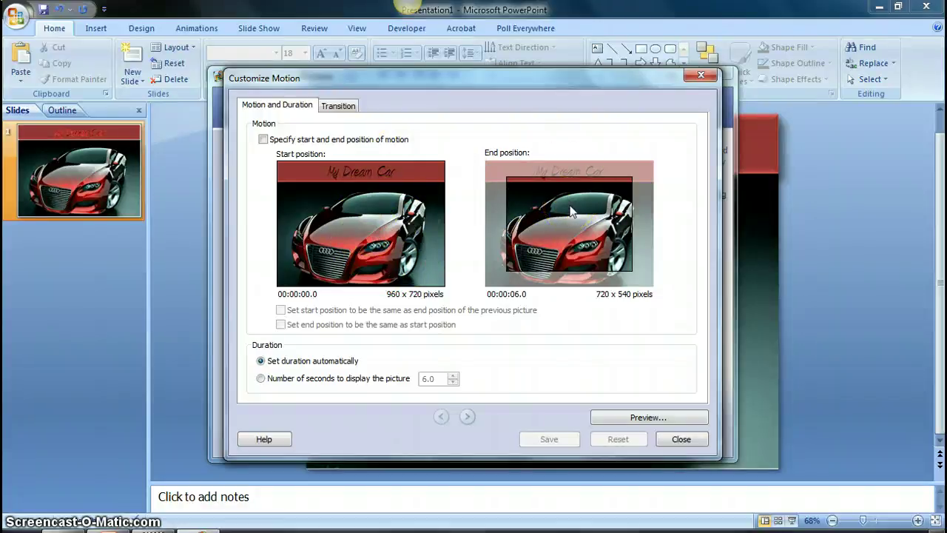
pyautogui.click(264, 141)
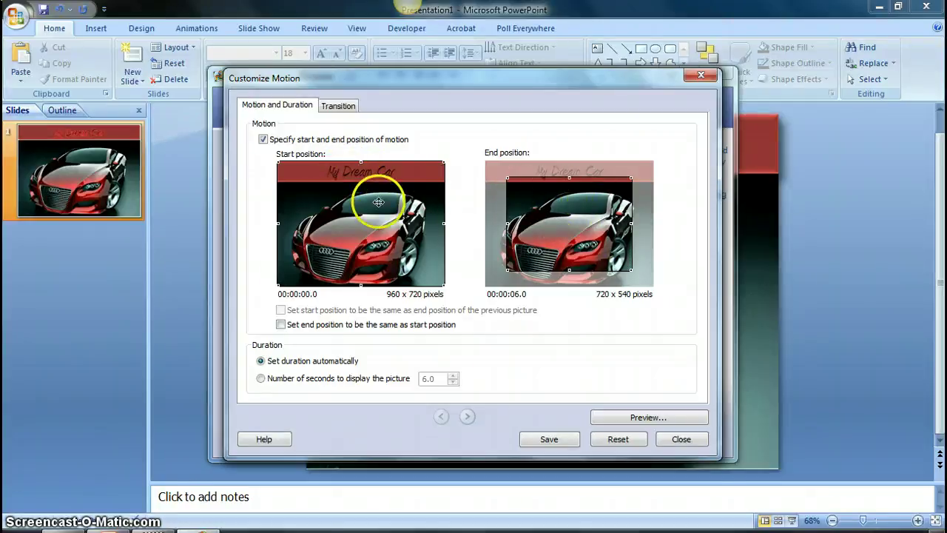
pyautogui.moveTo(278, 162); pyautogui.dragTo(332, 202)
pyautogui.moveTo(376, 240); pyautogui.dragTo(354, 200)
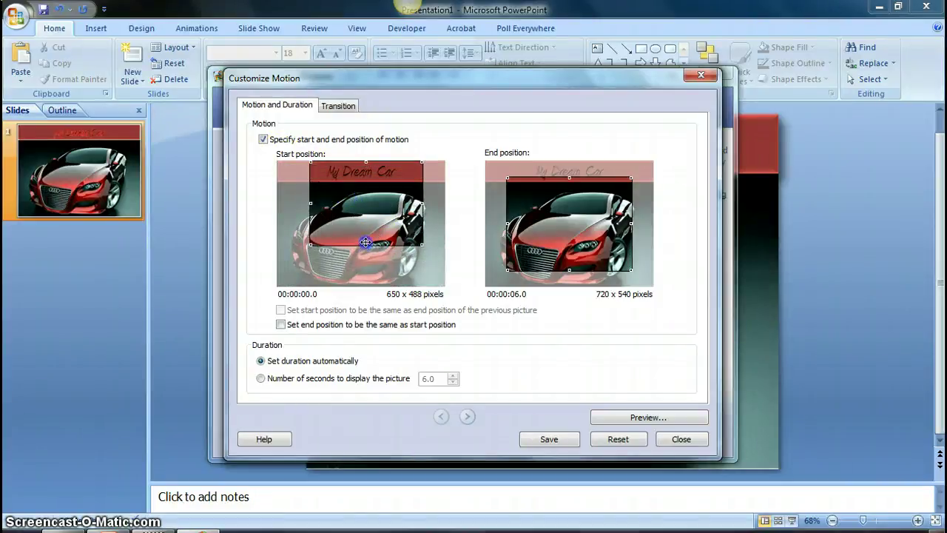
pyautogui.moveTo(366, 245); pyautogui.dragTo(361, 216)
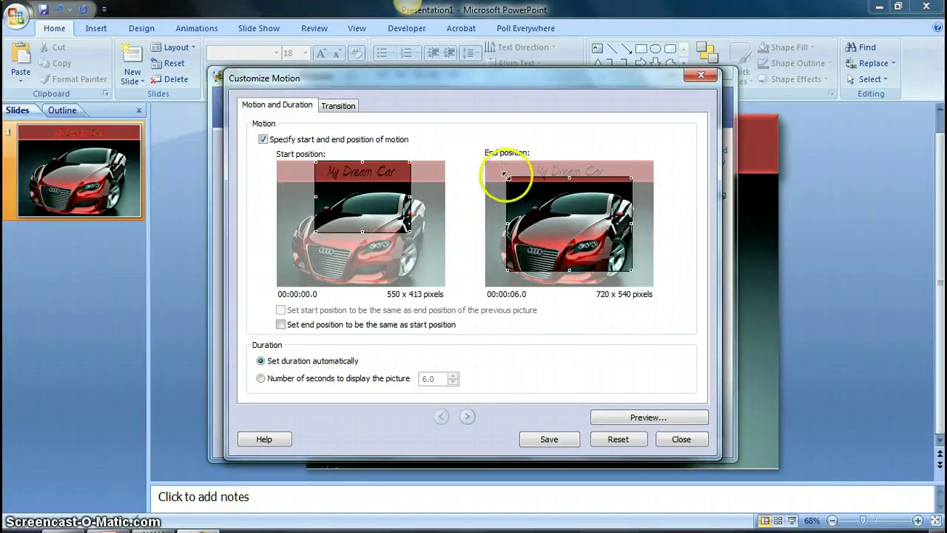
pyautogui.moveTo(507, 178); pyautogui.dragTo(484, 161)
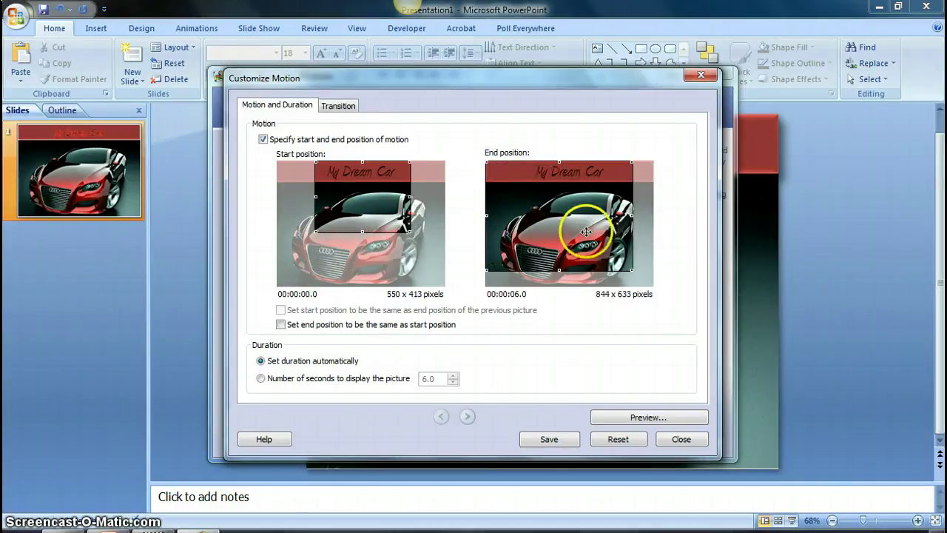
pyautogui.moveTo(629, 272); pyautogui.dragTo(654, 282)
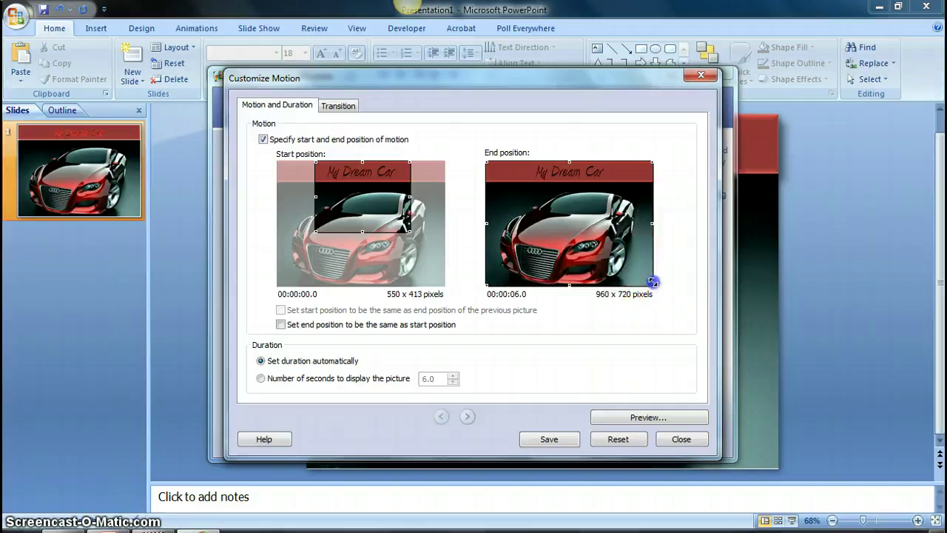
# Step: Preview the motion effect, then save it with the start framing at 542 x 407
pyautogui.click(644, 418)
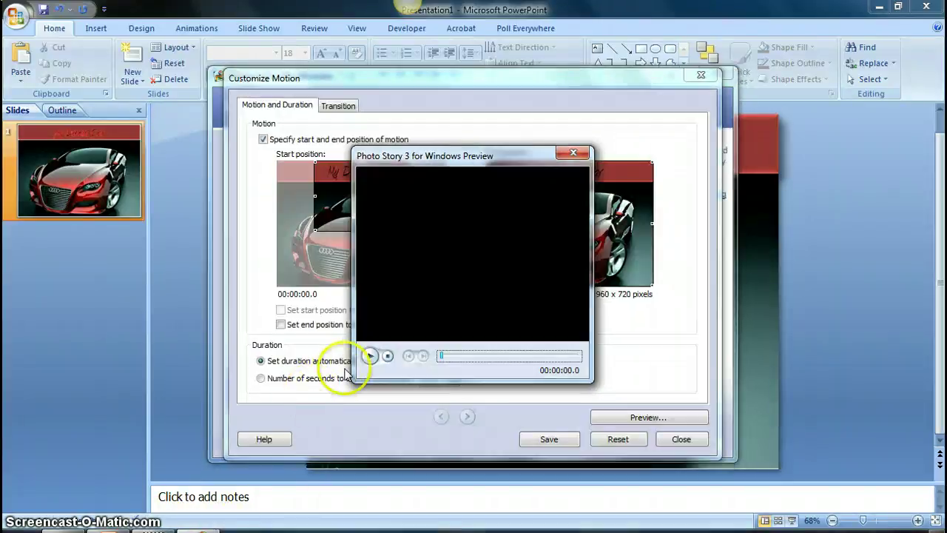
pyautogui.click(369, 356)
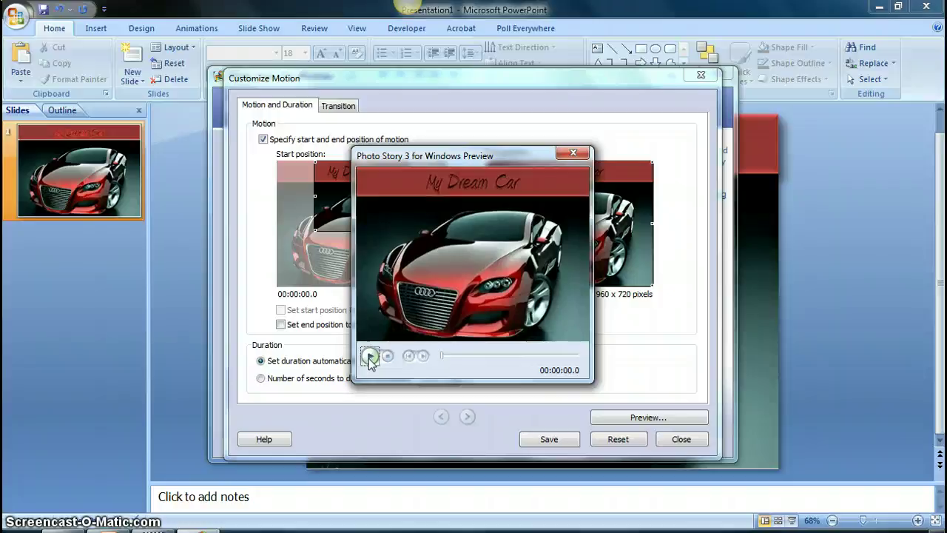
pyautogui.click(573, 153)
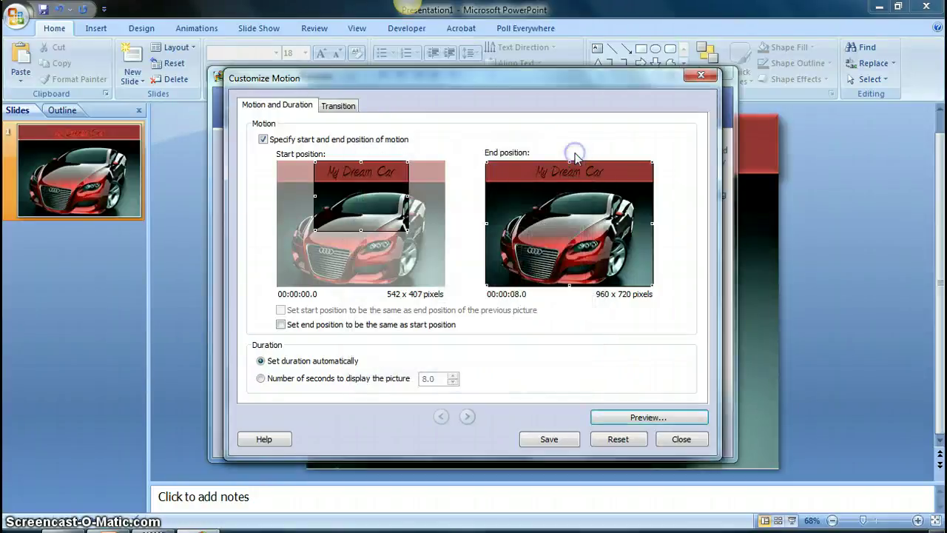
pyautogui.click(549, 439)
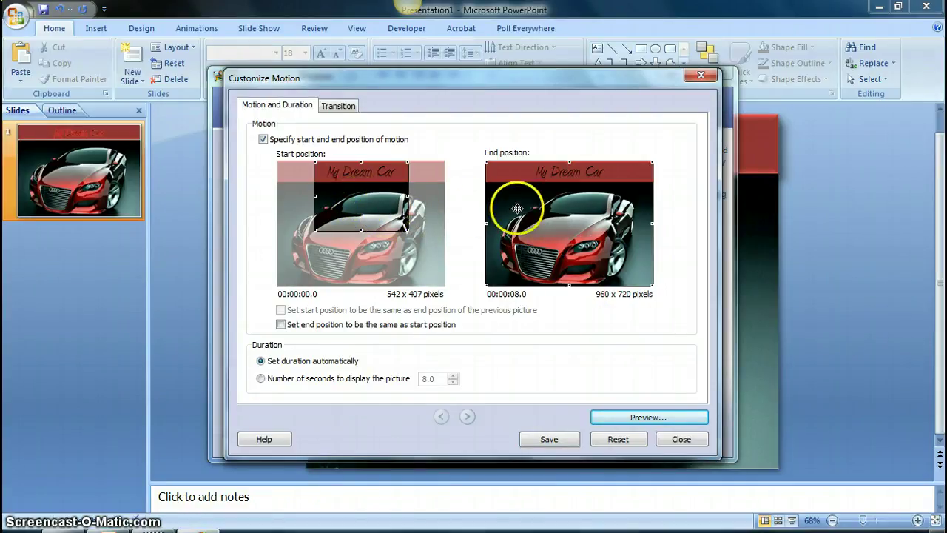
pyautogui.click(569, 444)
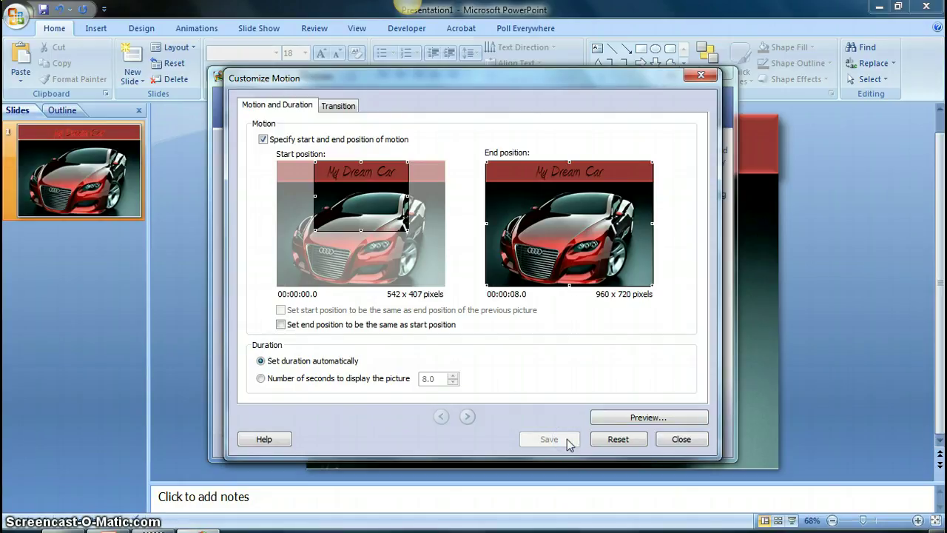
# Step: Close Customize Motion, dismiss the low-battery notification, and advance to background music
pyautogui.click(678, 440)
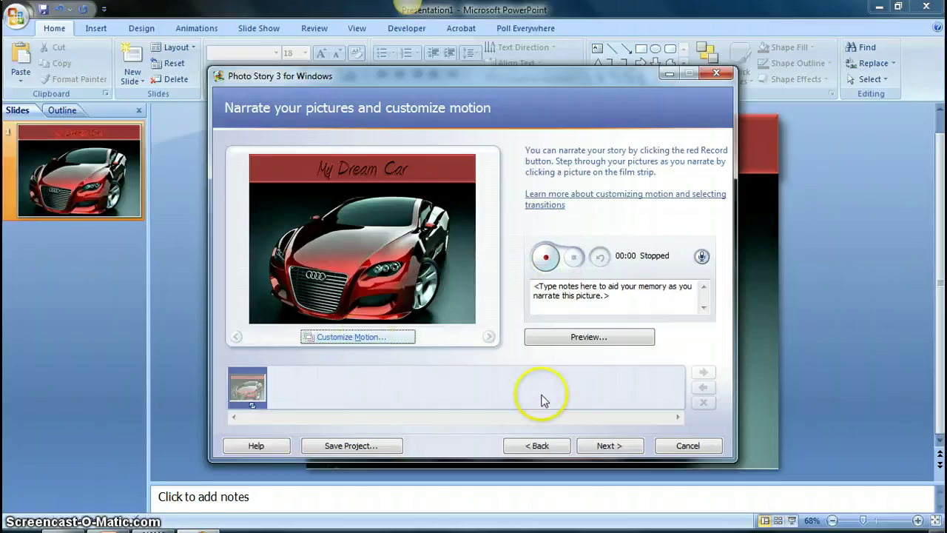
pyautogui.click(369, 342)
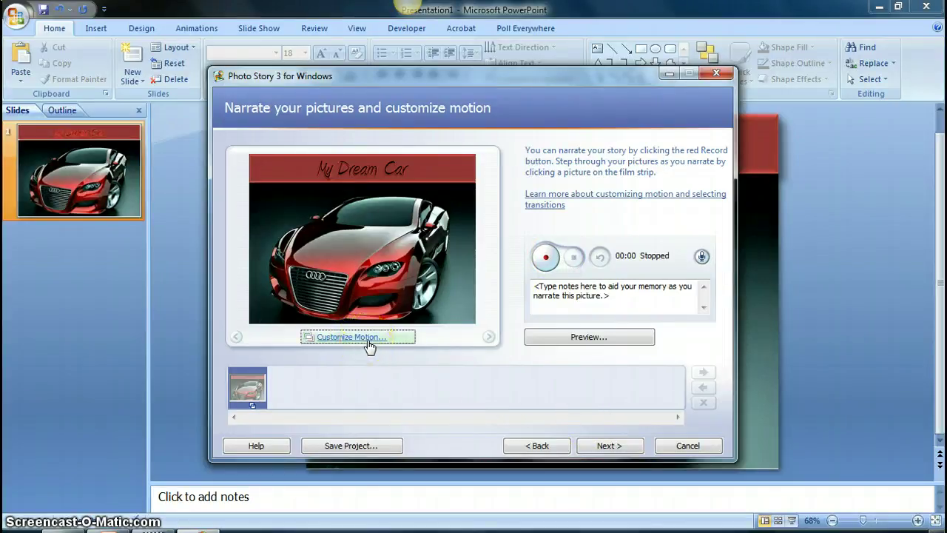
pyautogui.click(411, 337)
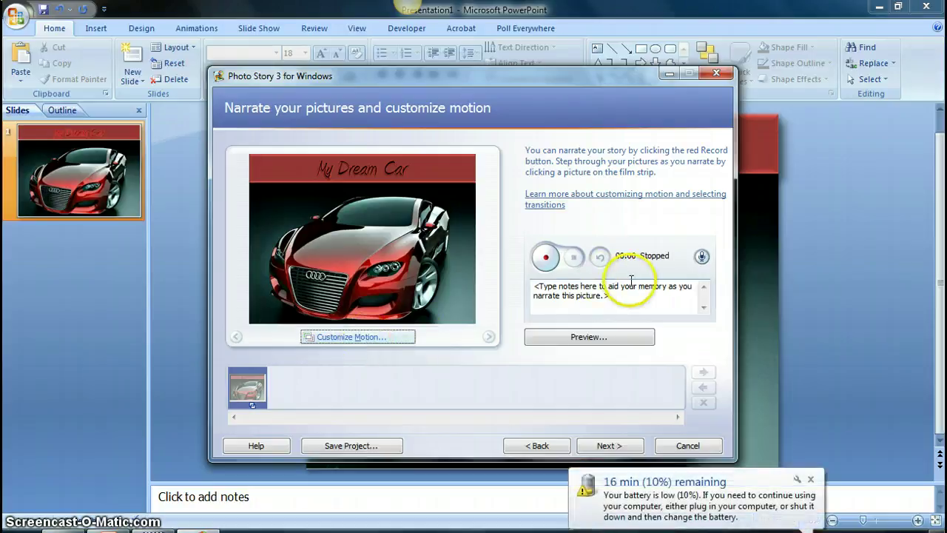
pyautogui.click(812, 481)
pyautogui.click(613, 447)
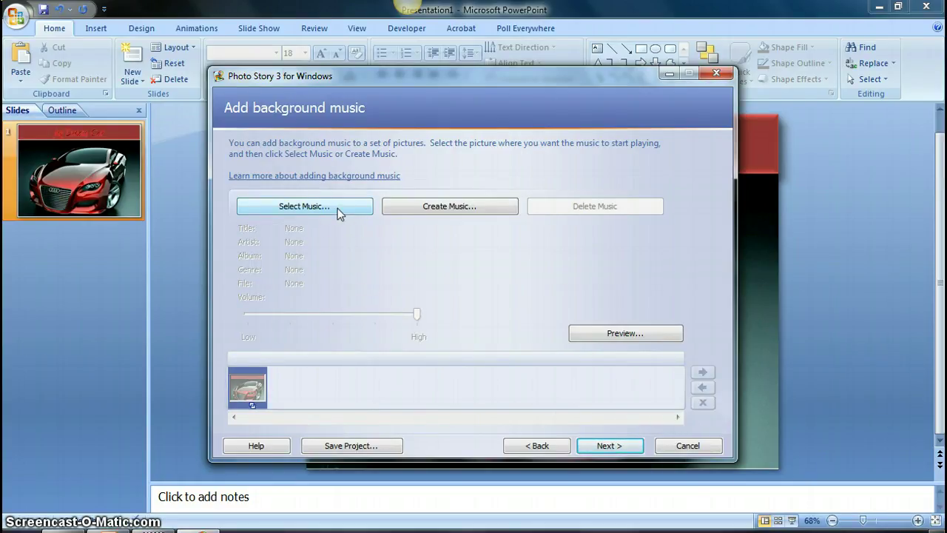
# Step: Create Classical: Amadeus piano music, Sentimental mood, genre All, and drag volume toward Low
pyautogui.click(398, 209)
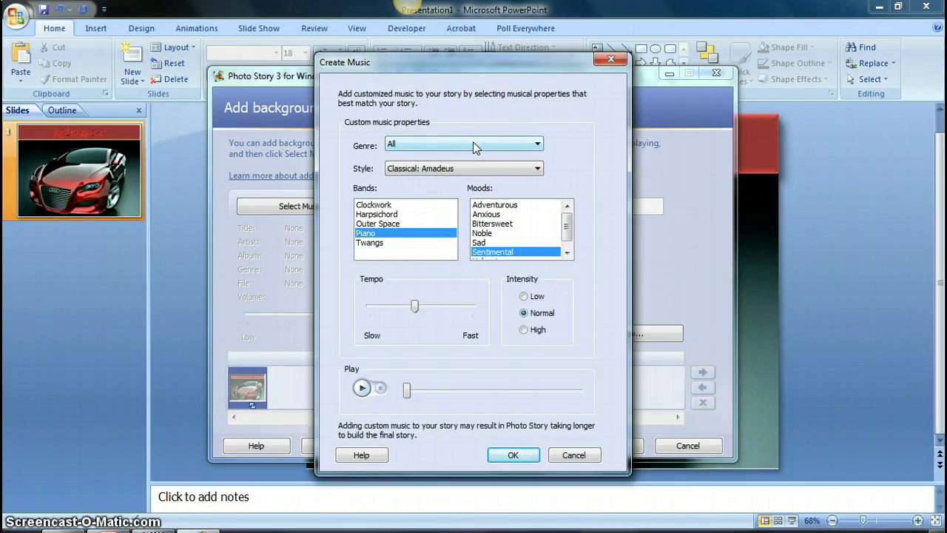
pyautogui.click(474, 147)
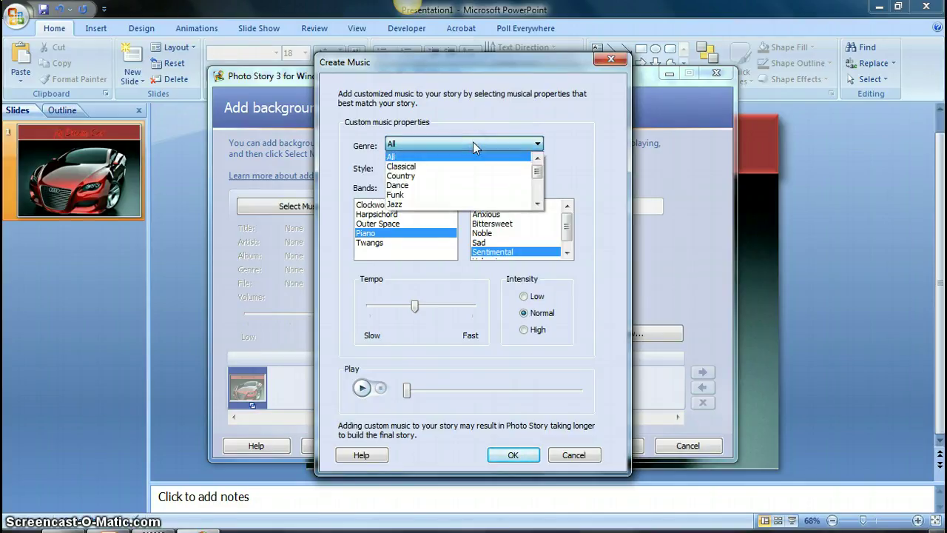
pyautogui.click(473, 141)
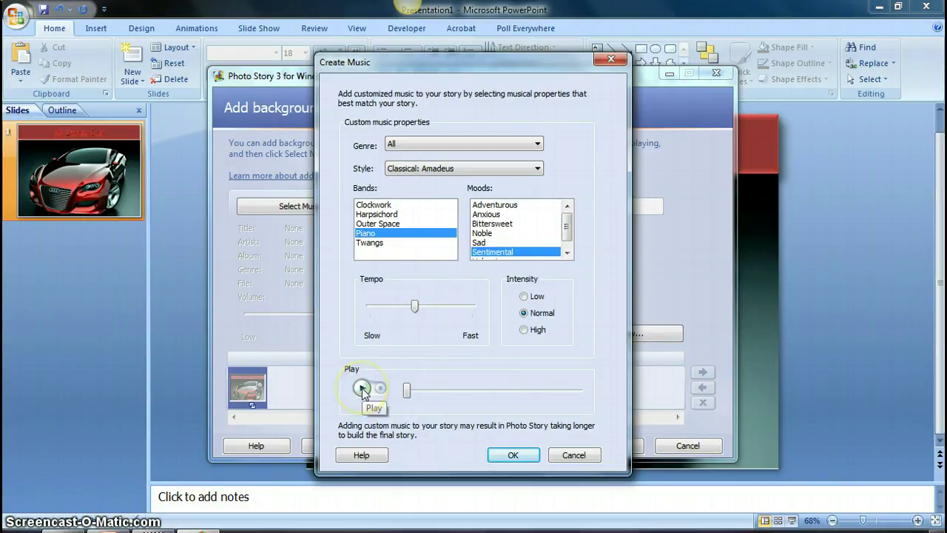
pyautogui.click(500, 455)
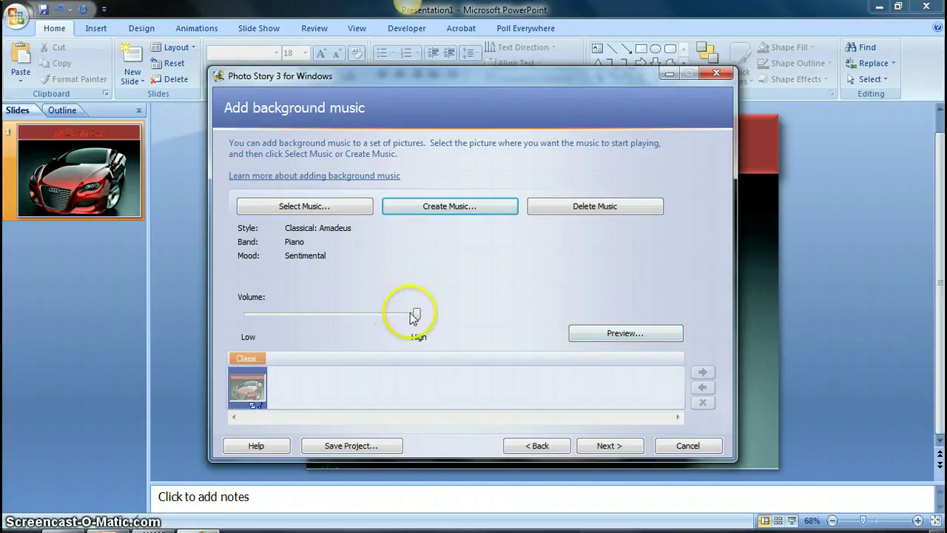
pyautogui.moveTo(418, 317); pyautogui.dragTo(274, 315)
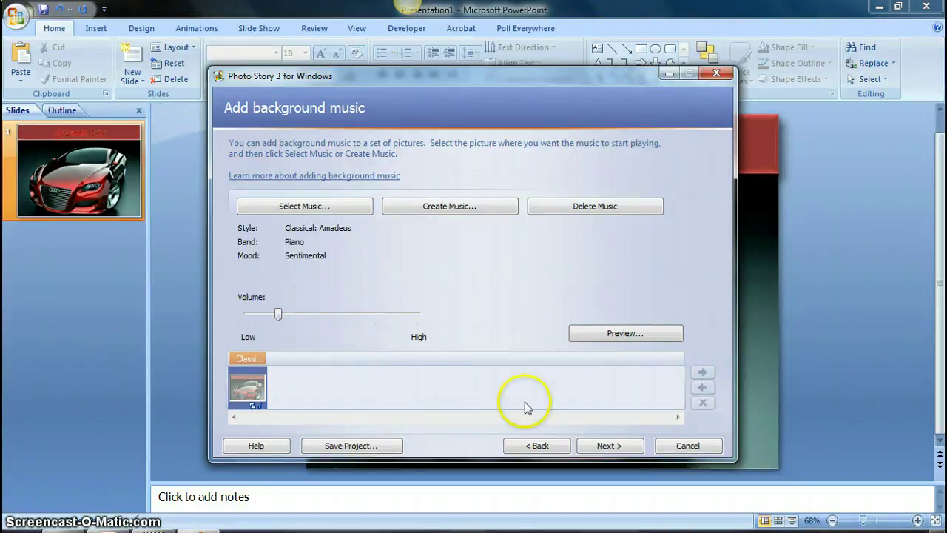
# Step: Build the story as PhotoStory1.wmv with the default name, then exit without saving the project
pyautogui.click(607, 445)
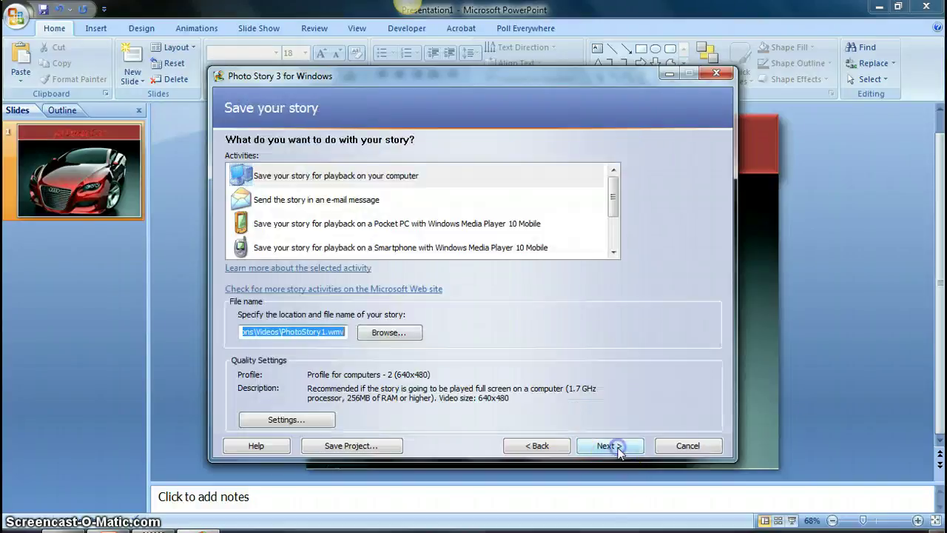
pyautogui.click(344, 332)
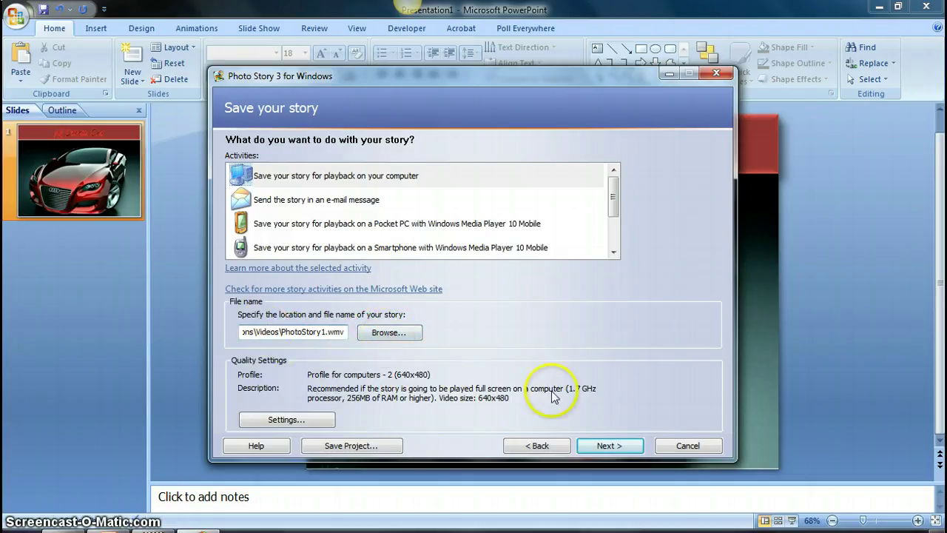
pyautogui.click(607, 447)
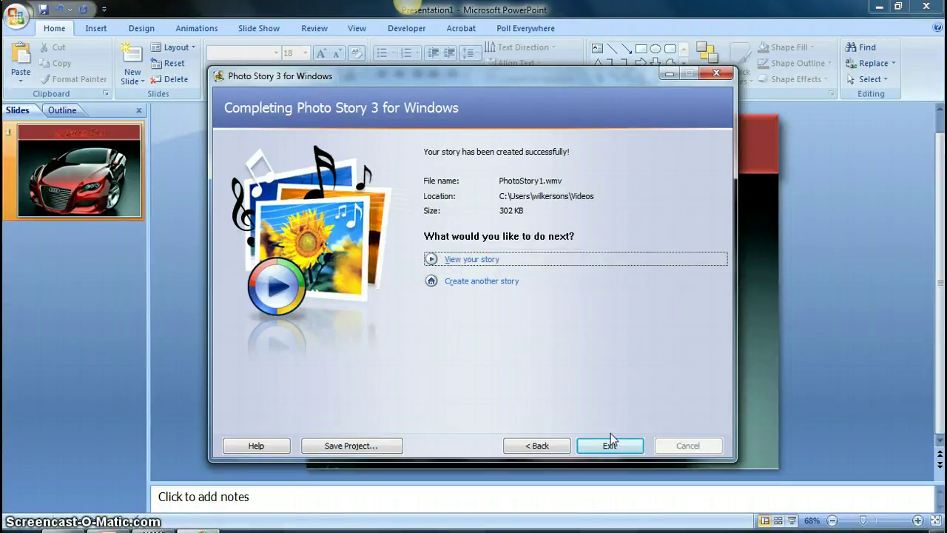
pyautogui.click(610, 444)
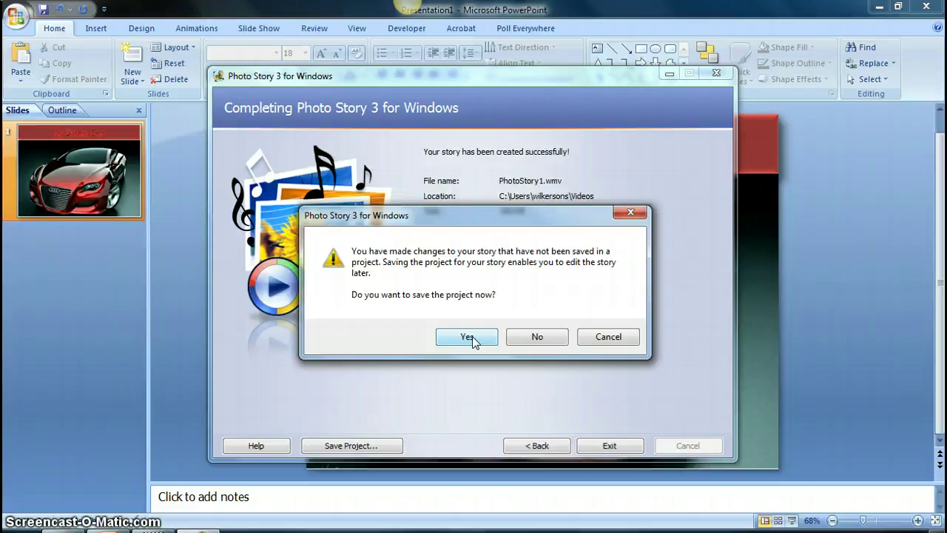
pyautogui.click(537, 337)
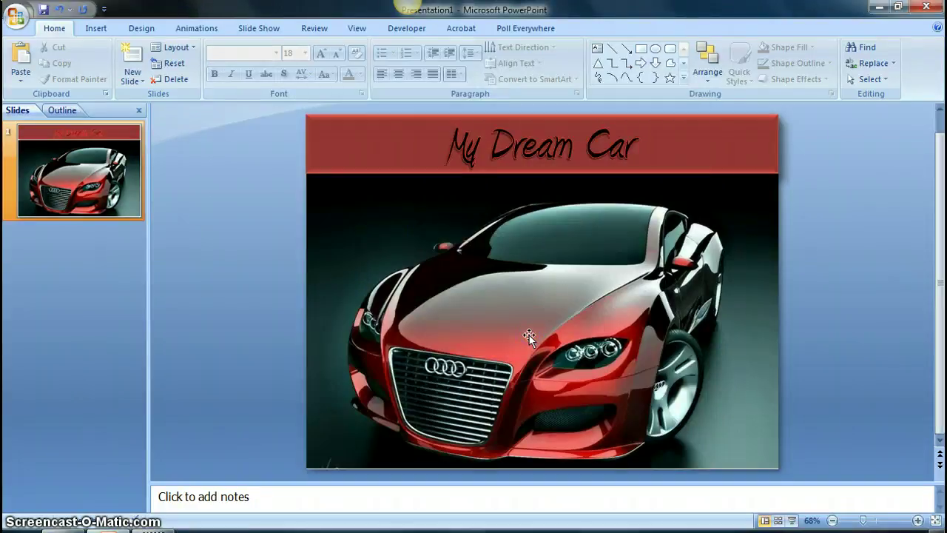
# Step: In YouTube, upload PhotoStory1.wmv from the Videos library
pyautogui.hotkey('alt', 'Tab')
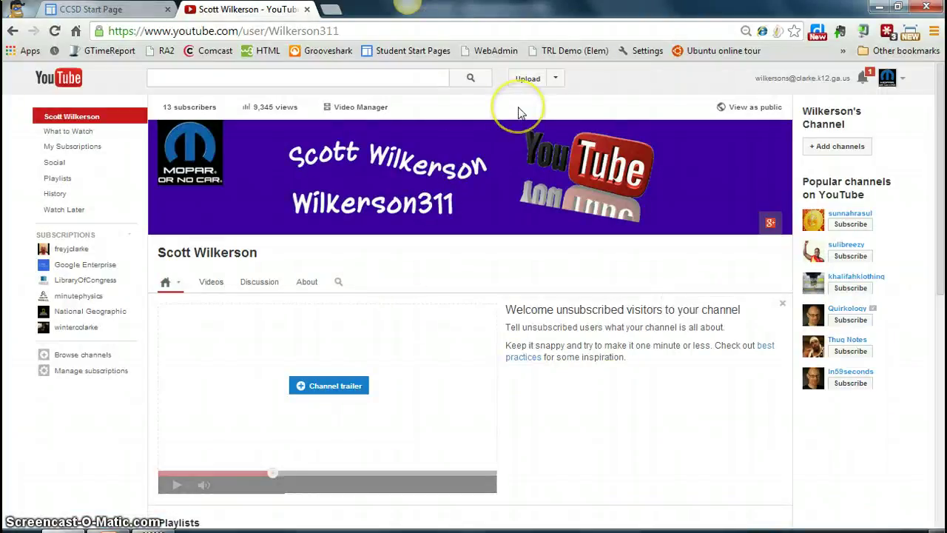
pyautogui.click(528, 80)
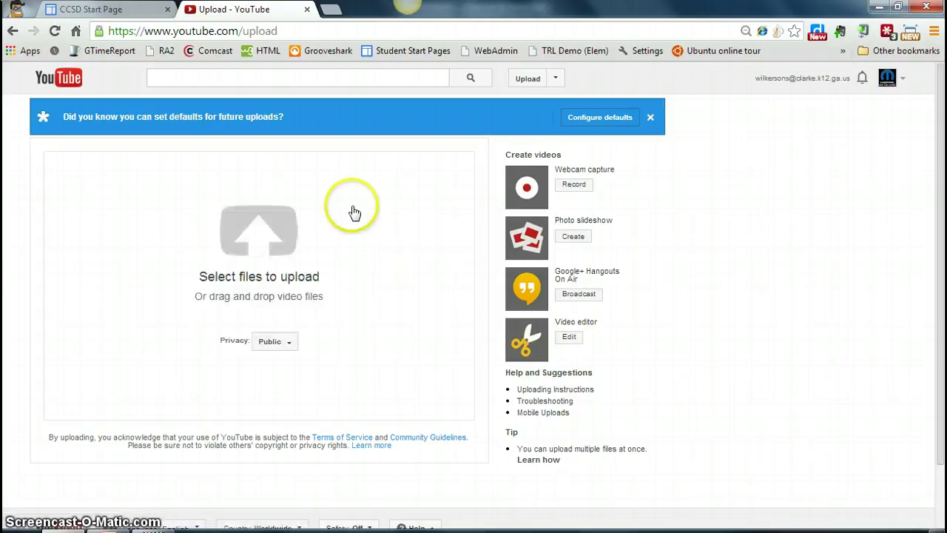
pyautogui.click(263, 243)
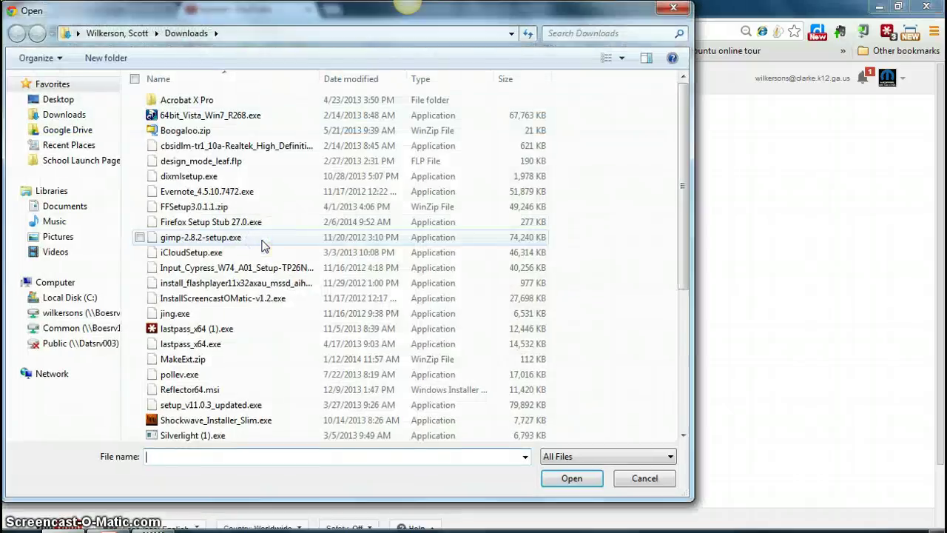
pyautogui.click(59, 252)
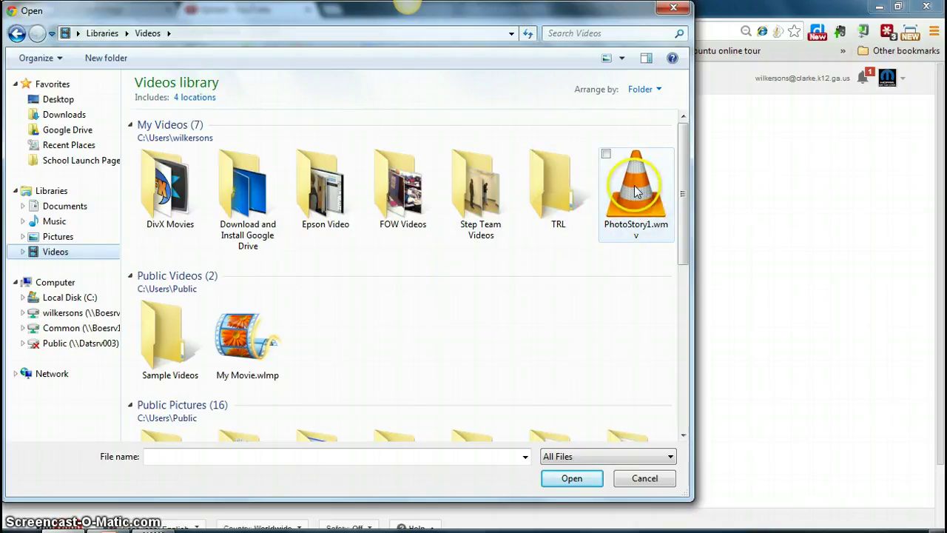
pyautogui.click(637, 191)
pyautogui.click(568, 479)
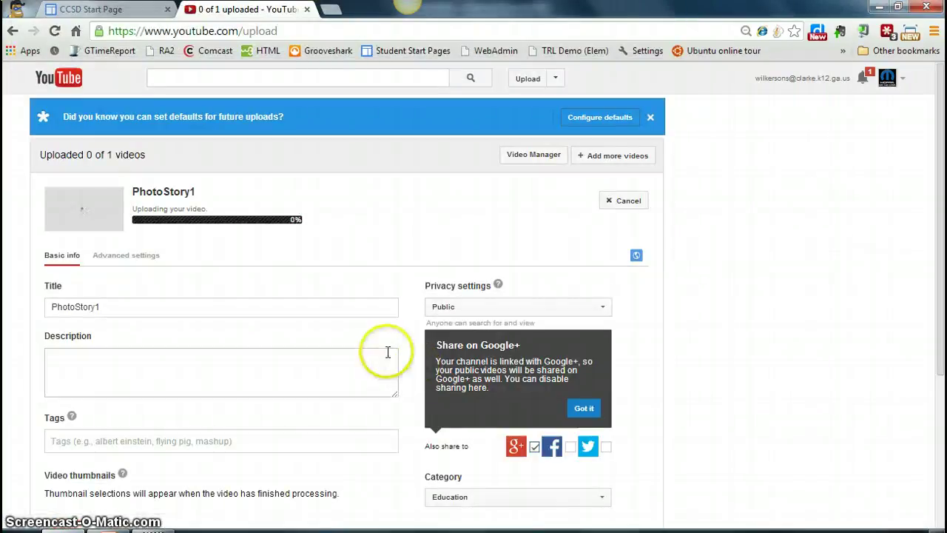
# Step: Change the video's title to 'My Dream Car'
pyautogui.click(311, 305)
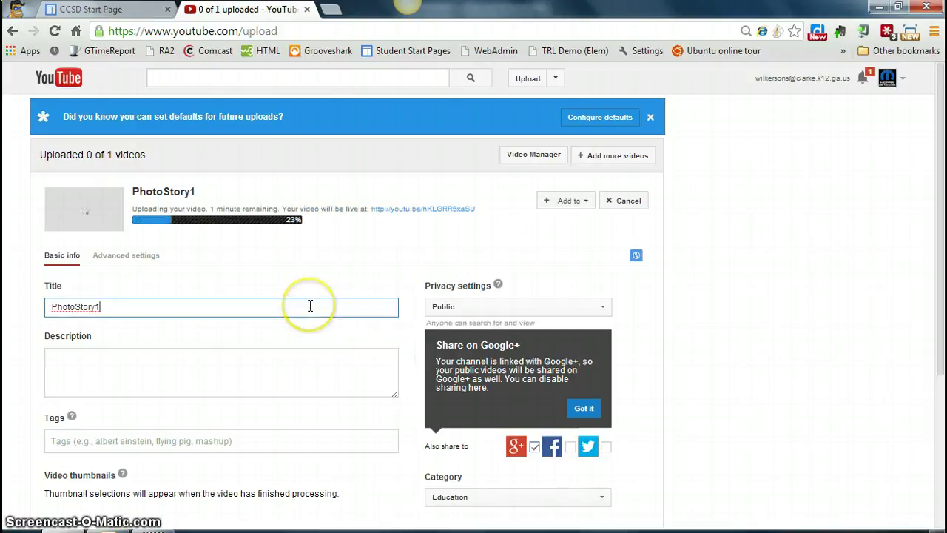
pyautogui.doubleClick(193, 304)
pyautogui.write('My Dream Car')
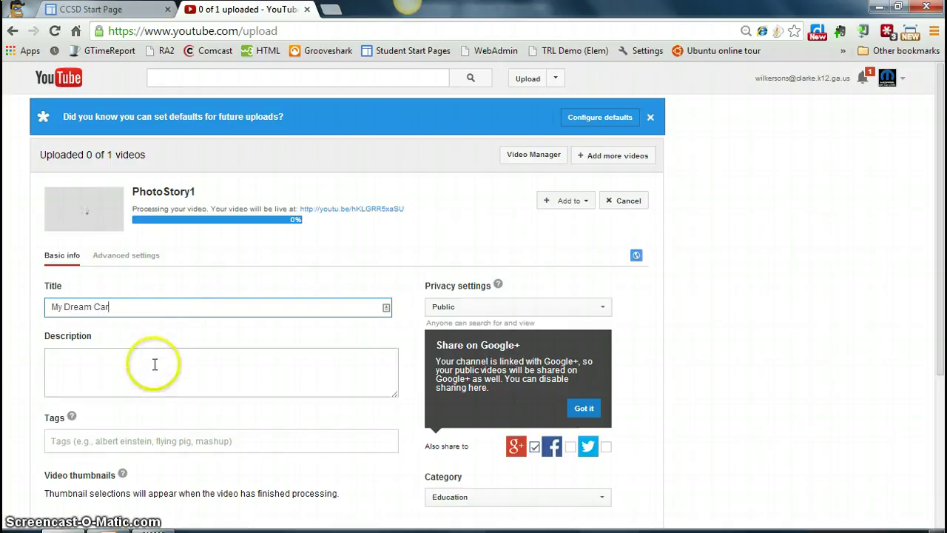
# Step: Keep the video's privacy set to Public and save the changes
pyautogui.scroll(-2, 137, 438)
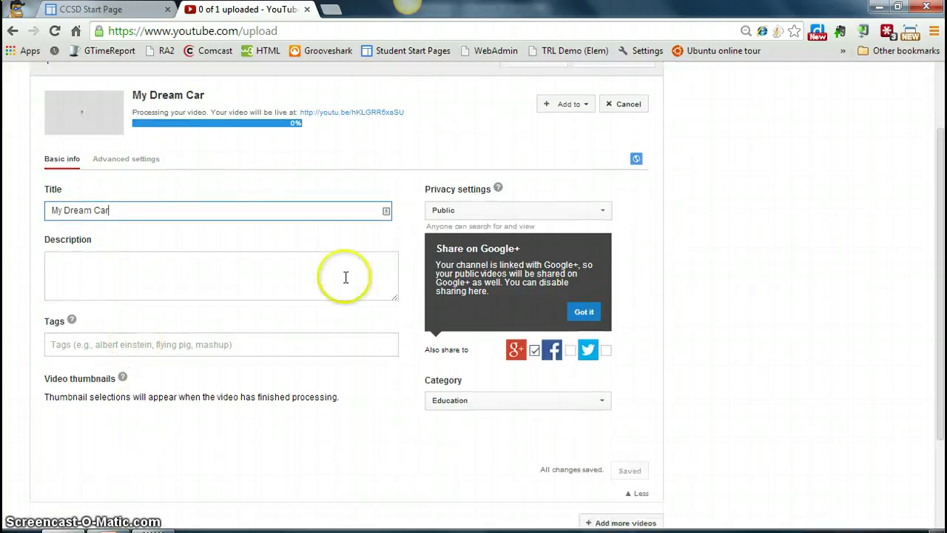
pyautogui.click(509, 211)
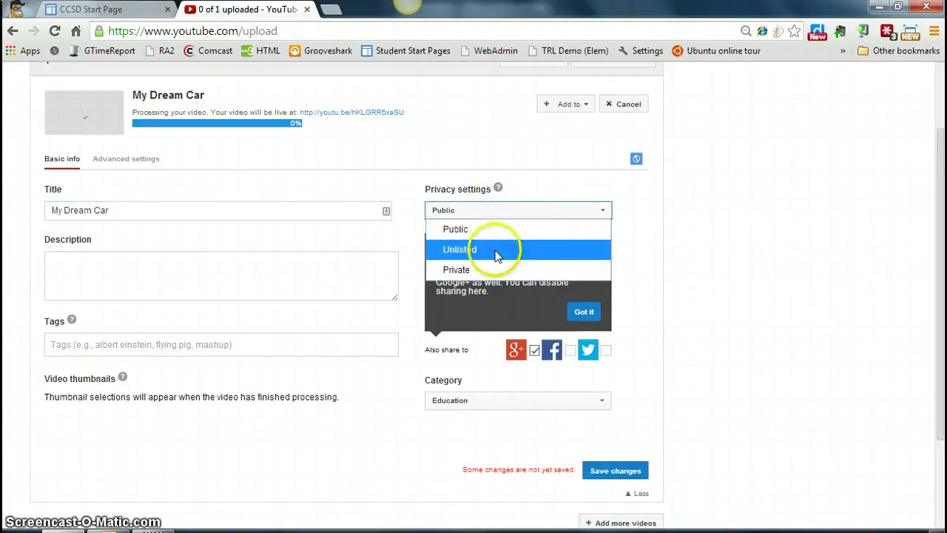
pyautogui.click(680, 384)
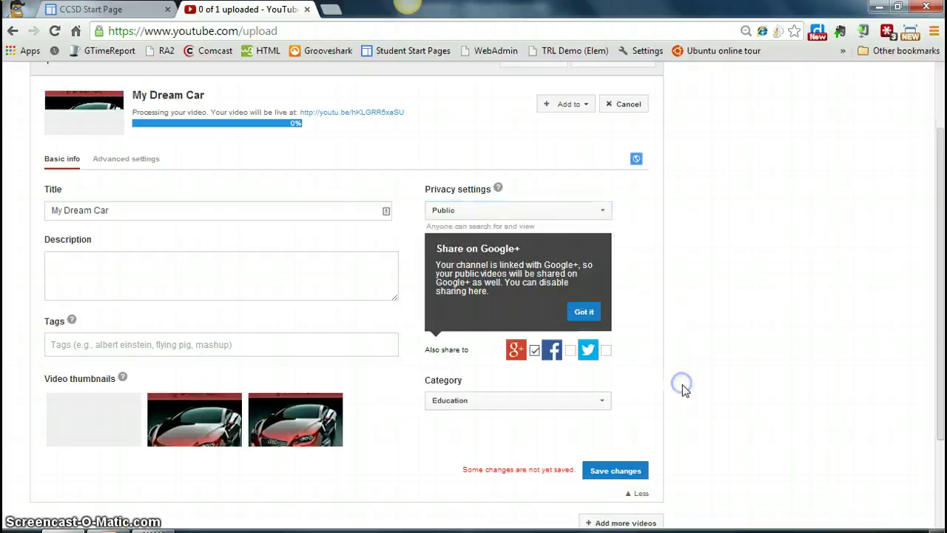
pyautogui.click(622, 474)
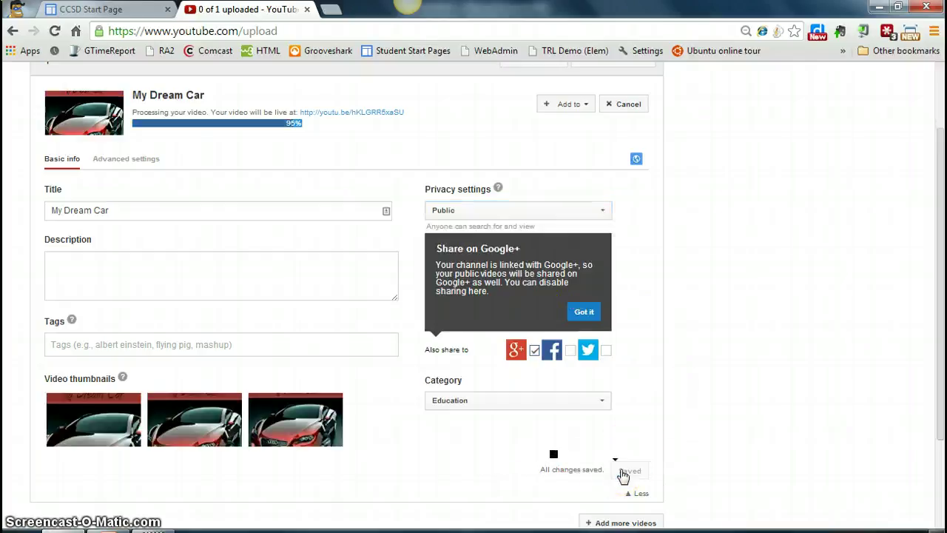
pyautogui.scroll(-3, 622, 474)
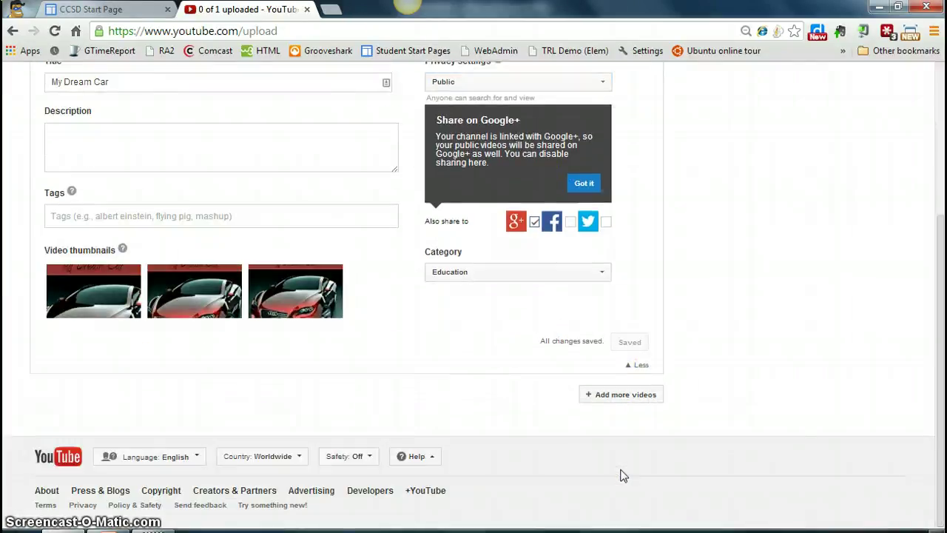
pyautogui.scroll(5, 621, 476)
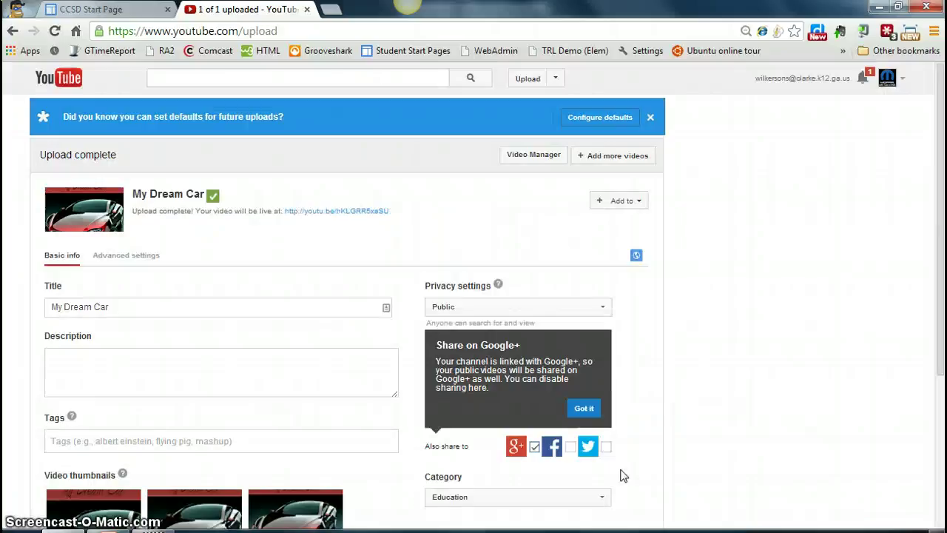